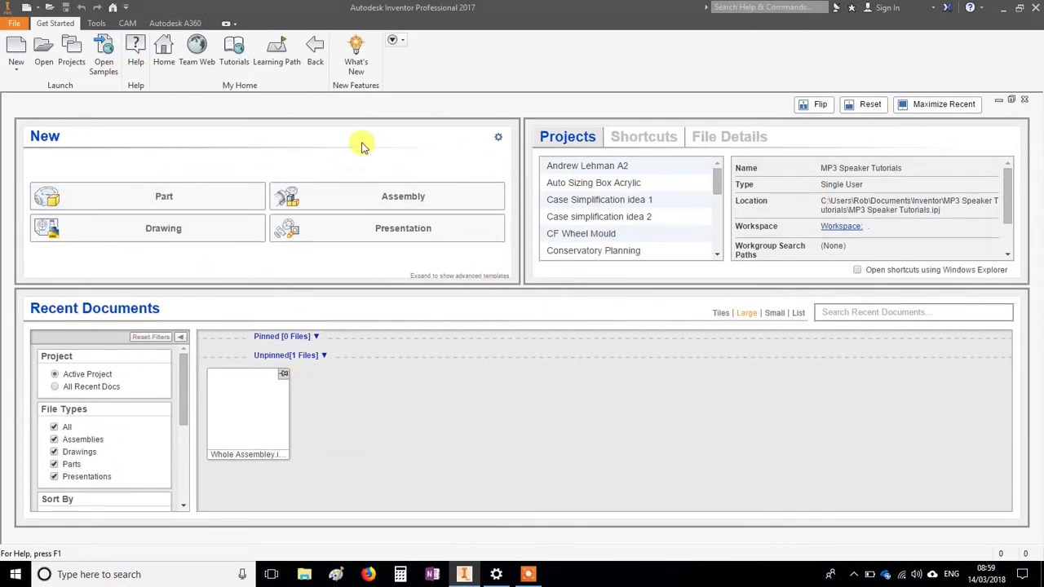
Step: Try to create a new single-user project named "Mp3 Speaker 2018"
left_click(78, 62)
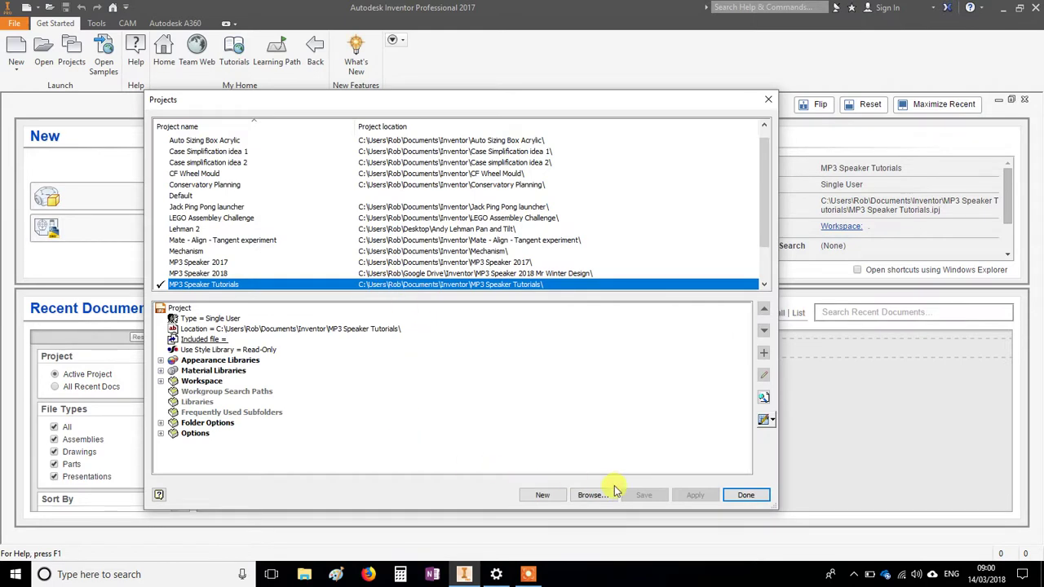
left_click(539, 496)
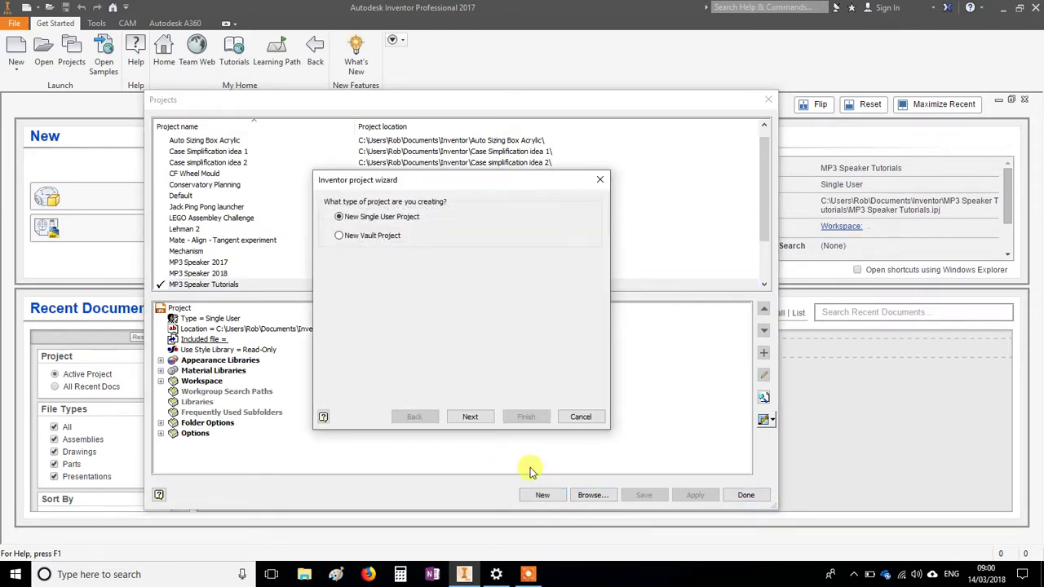
left_click(470, 417)
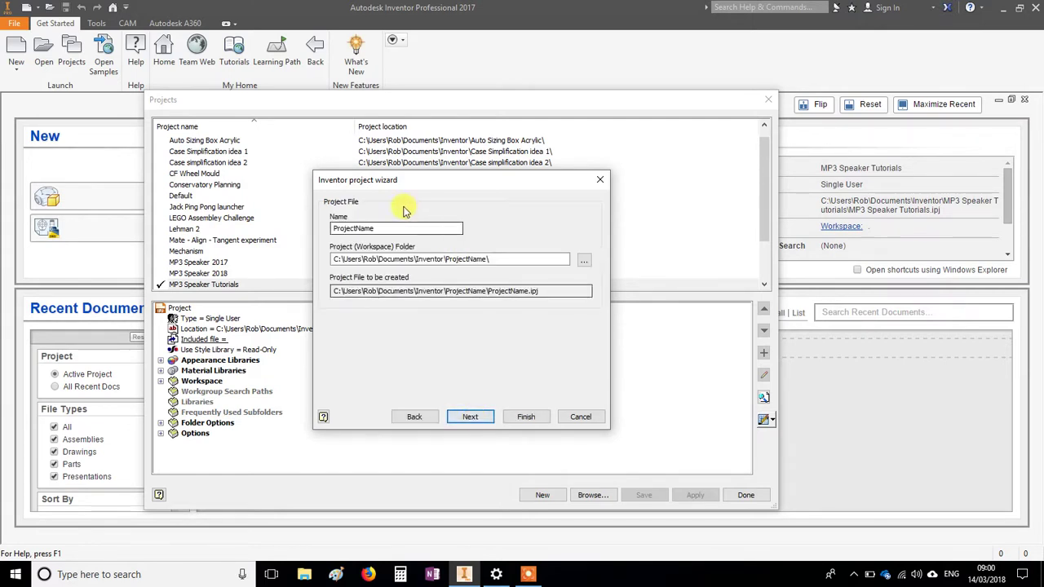
left_click_drag(387, 231, 275, 227)
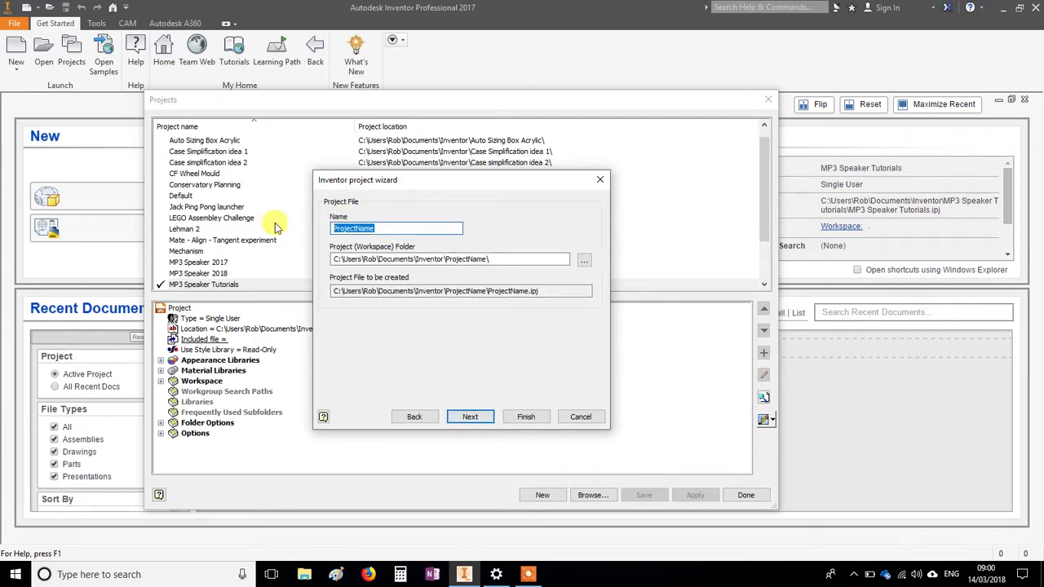
type("Mp3 Speaker 2018")
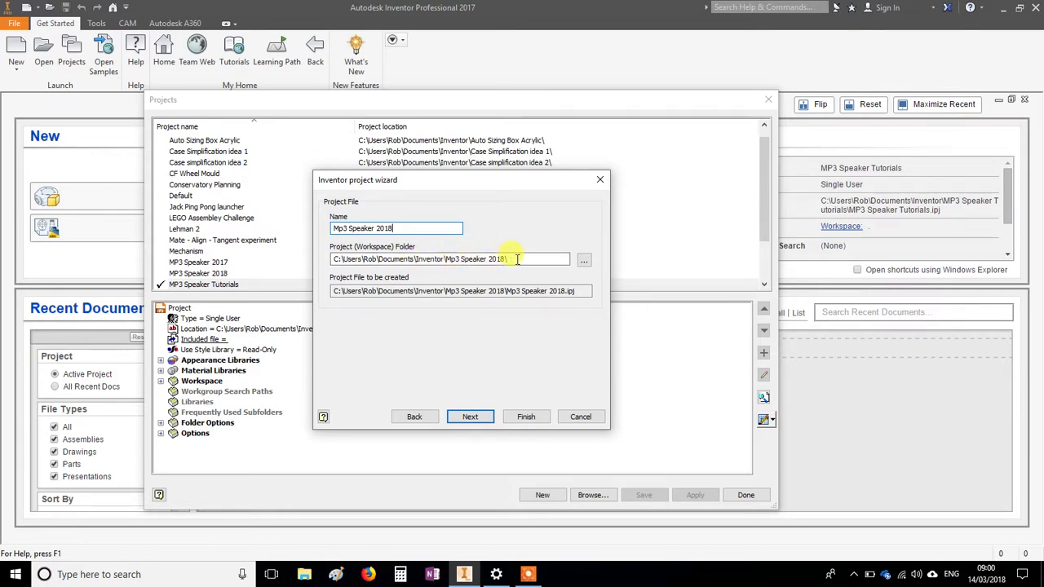
left_click(478, 418)
left_click(516, 416)
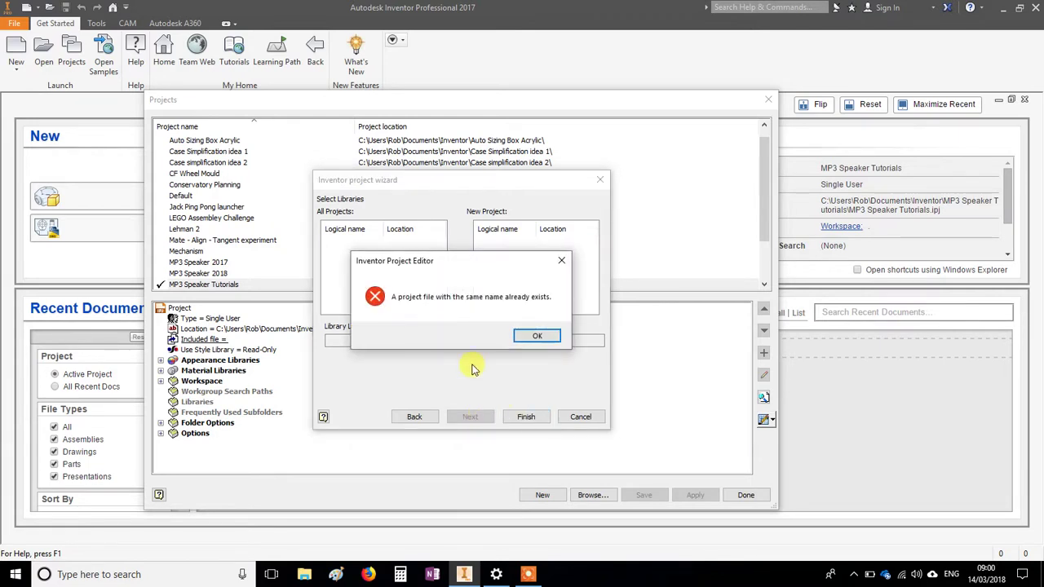
left_click(536, 335)
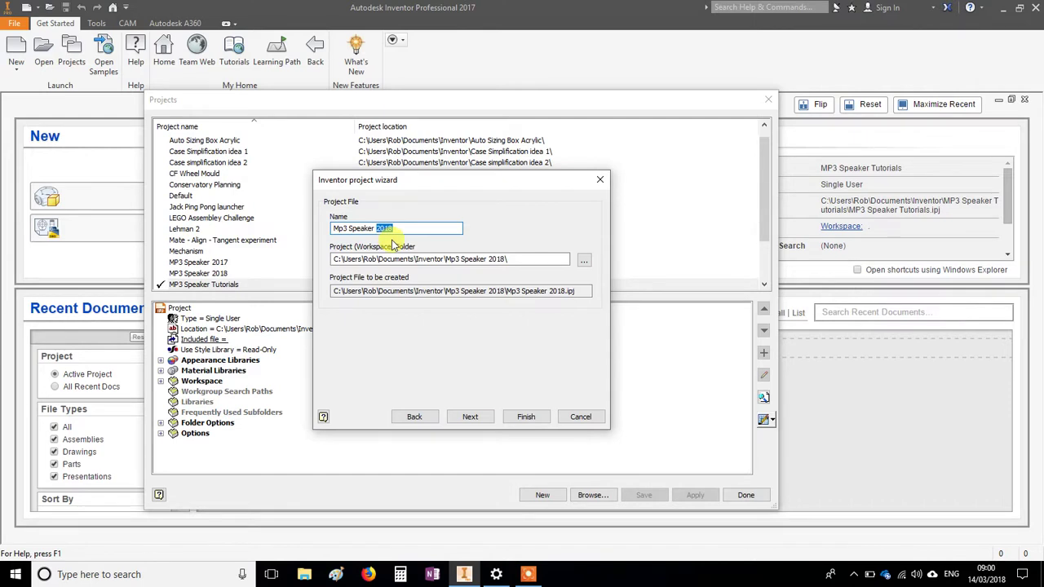
Step: Change the new project's name to "Mp3 Speaker 2018-2019" and finish creating it
type("2018-2019")
left_click(468, 417)
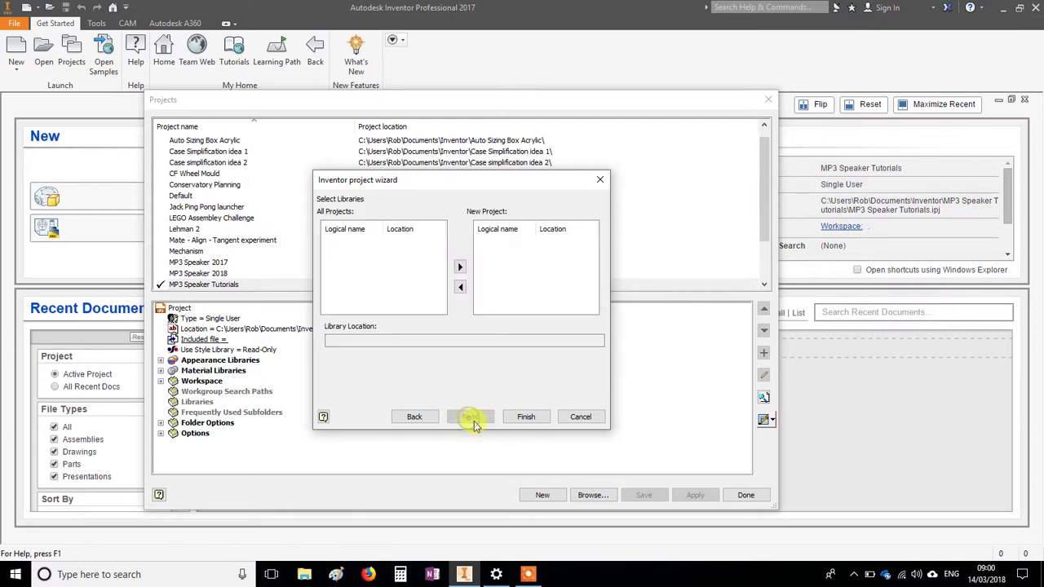
left_click(465, 417)
left_click(465, 336)
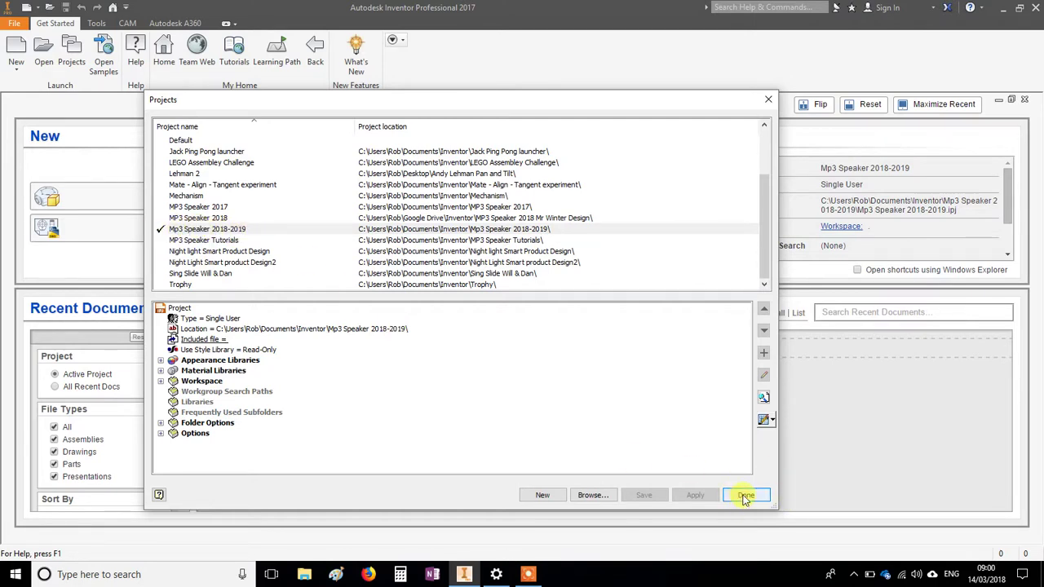
Step: Switch the active project to Night Light Smart product Design2 and back to Mp3 Speaker 2018-2019, and close the project list
double_click(200, 218)
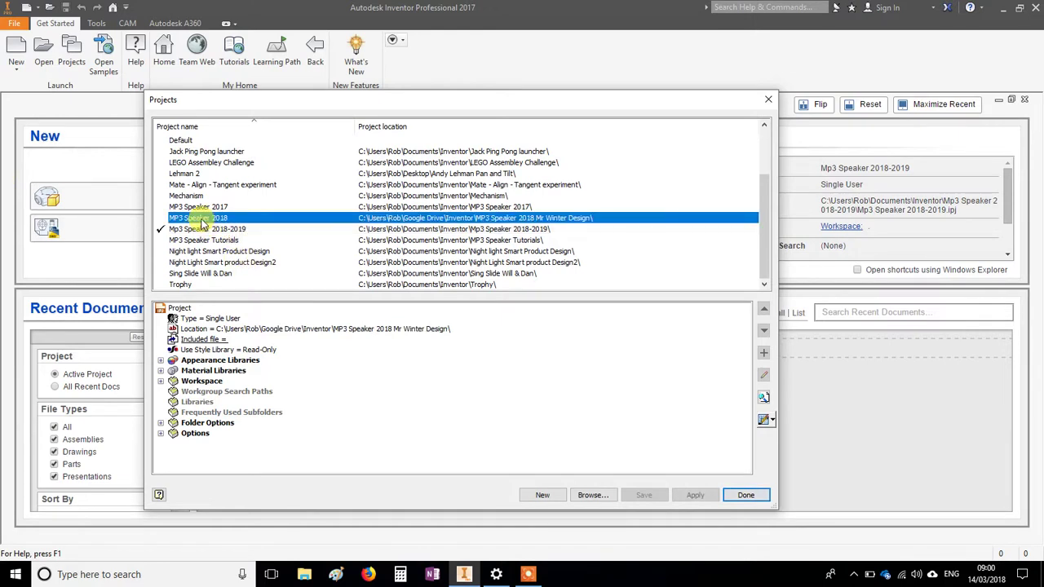
double_click(200, 262)
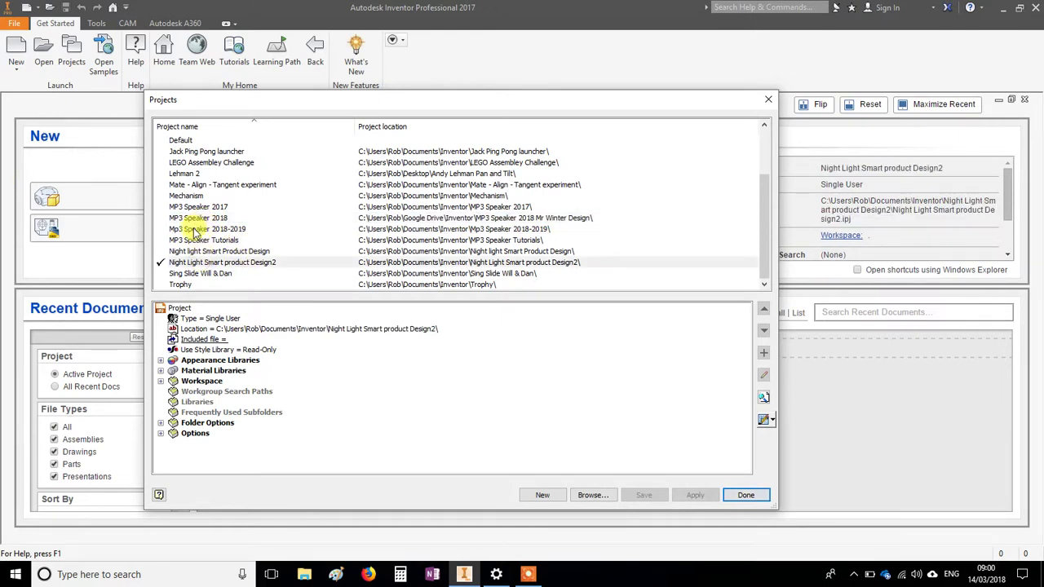
double_click(195, 229)
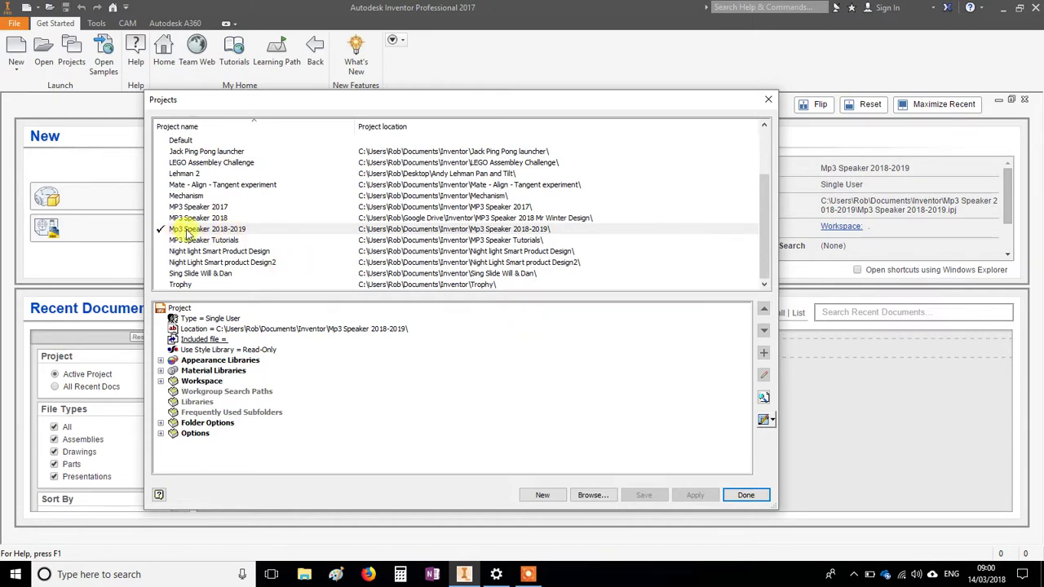
left_click(745, 496)
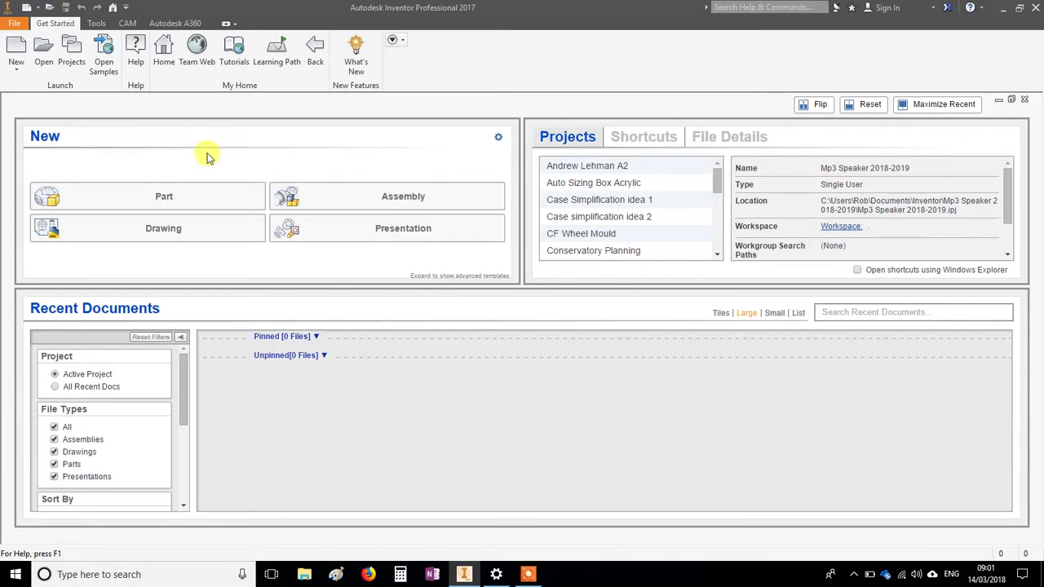
Step: Create a new assembly document in the Mp3 Speaker 2018-2019 project
left_click(14, 72)
left_click(29, 95)
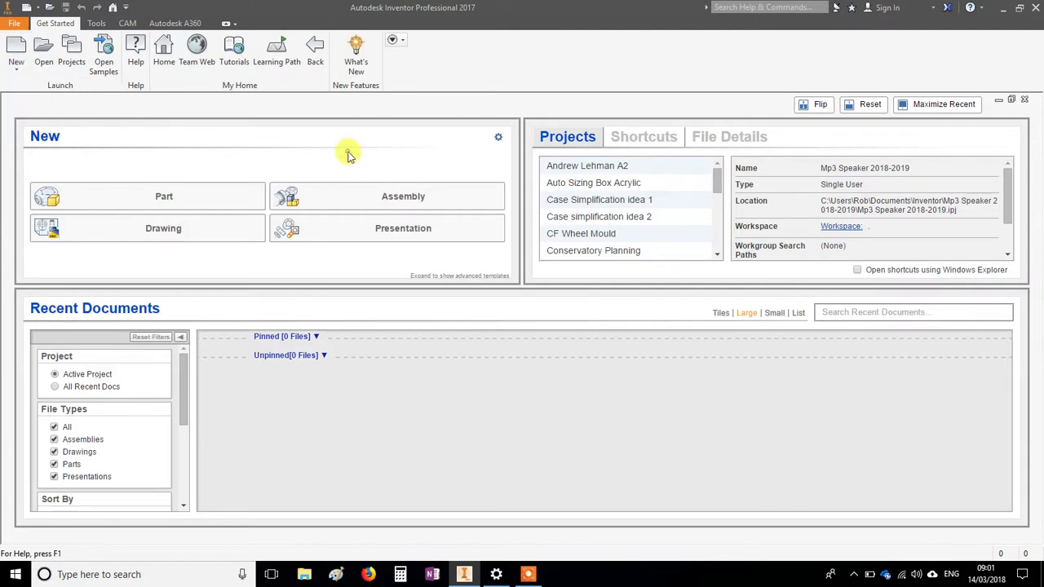
left_click(418, 197)
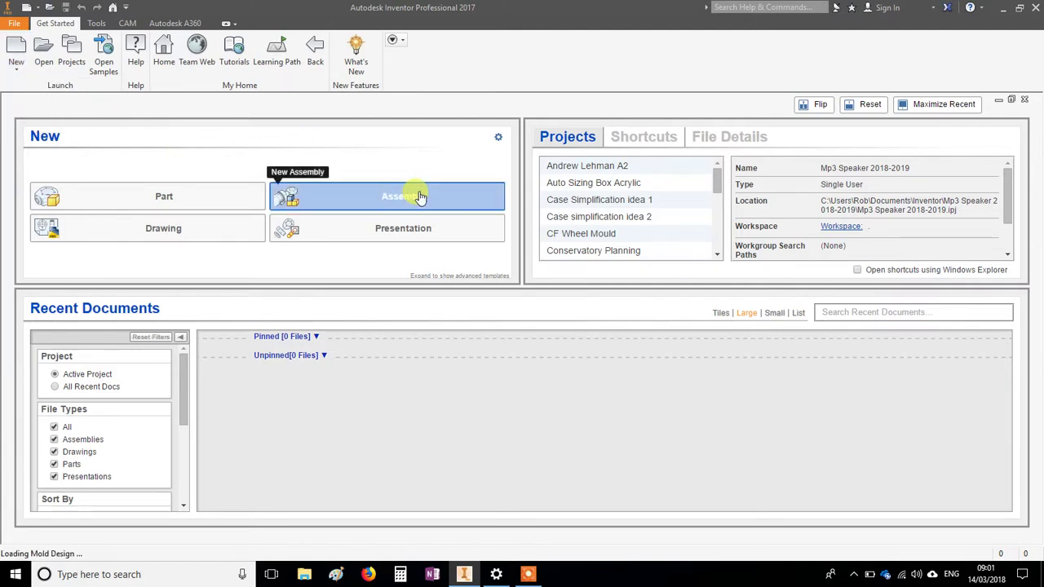
left_click(528, 574)
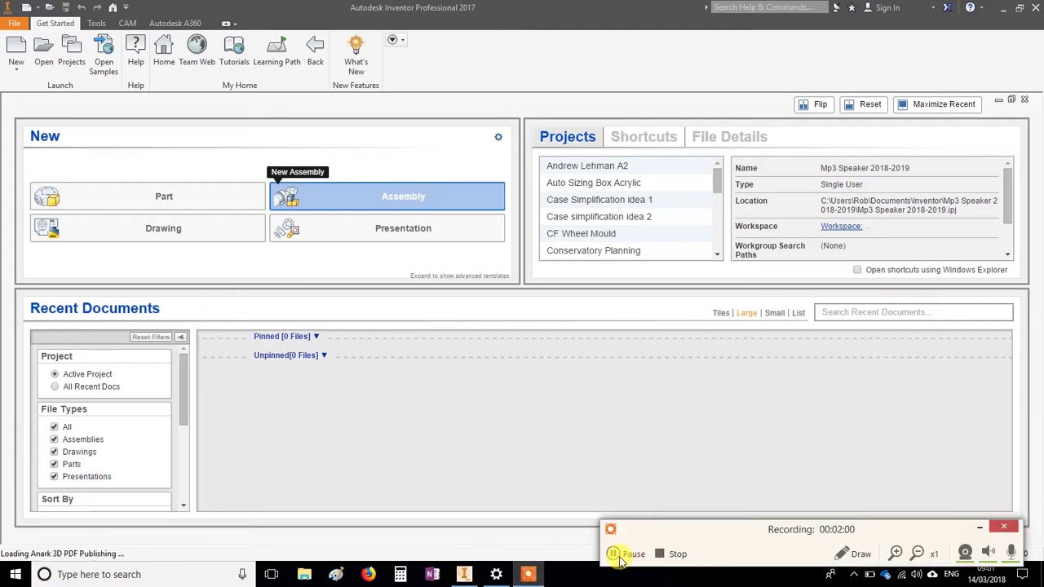
left_click(614, 554)
key("ctrl+alt+p")
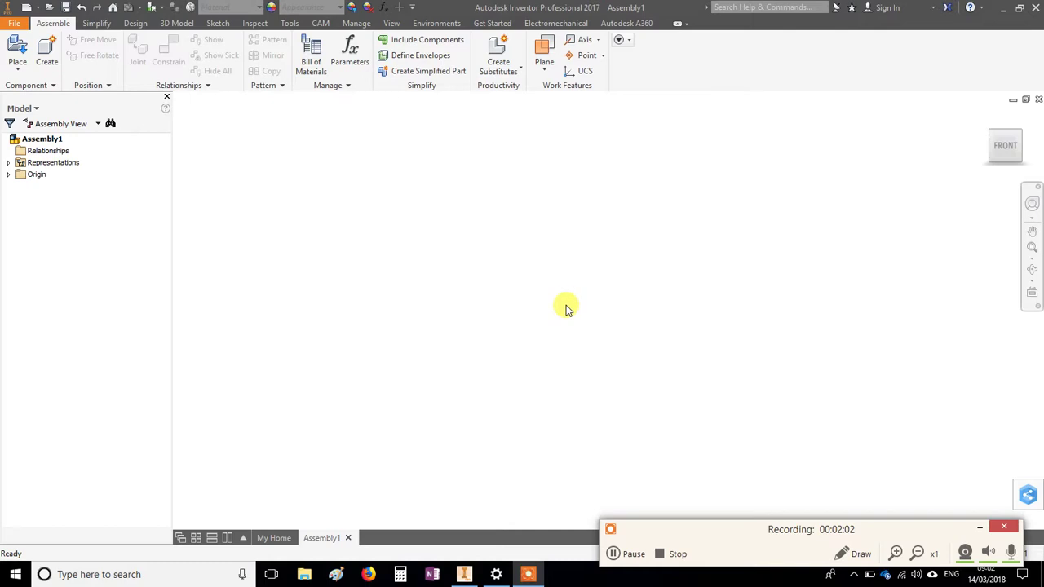
left_click(980, 527)
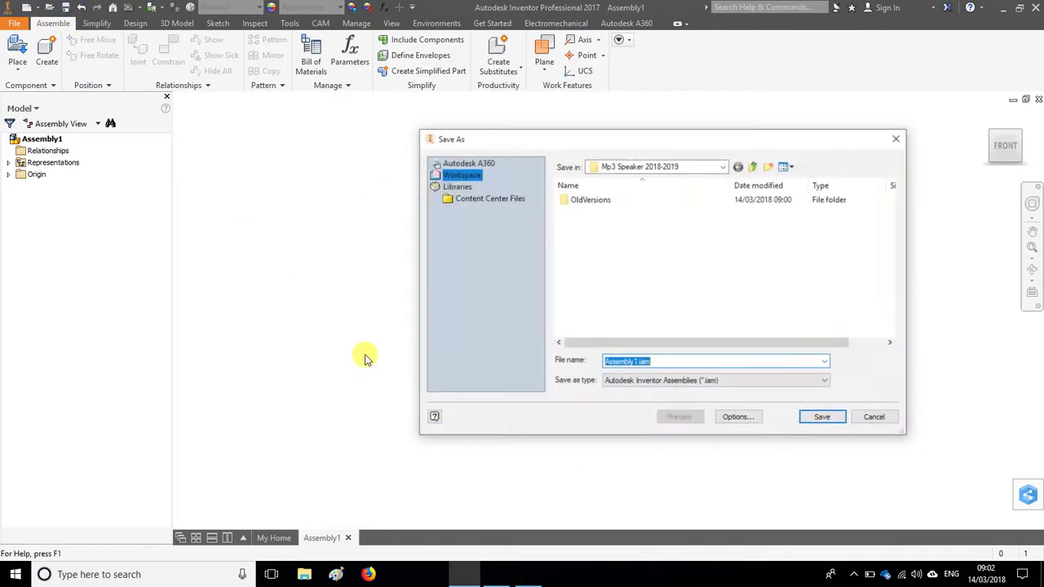
Step: Save the new assembly as "Whole MP3 Speaker assembley" in the Mp3 Speaker 2018-2019 project folder
type("Whole MP3 Speaker a")
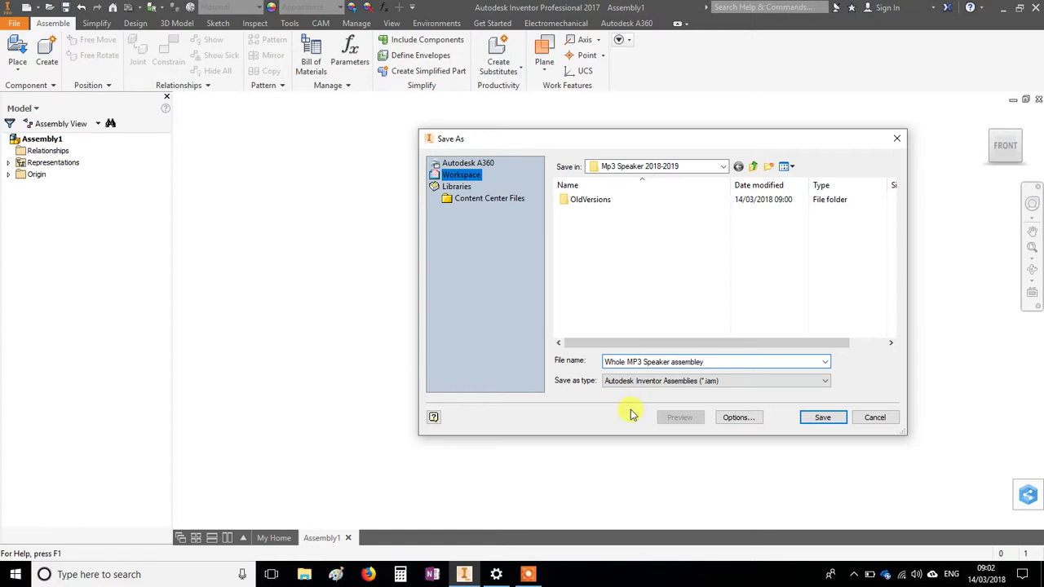
left_click(826, 417)
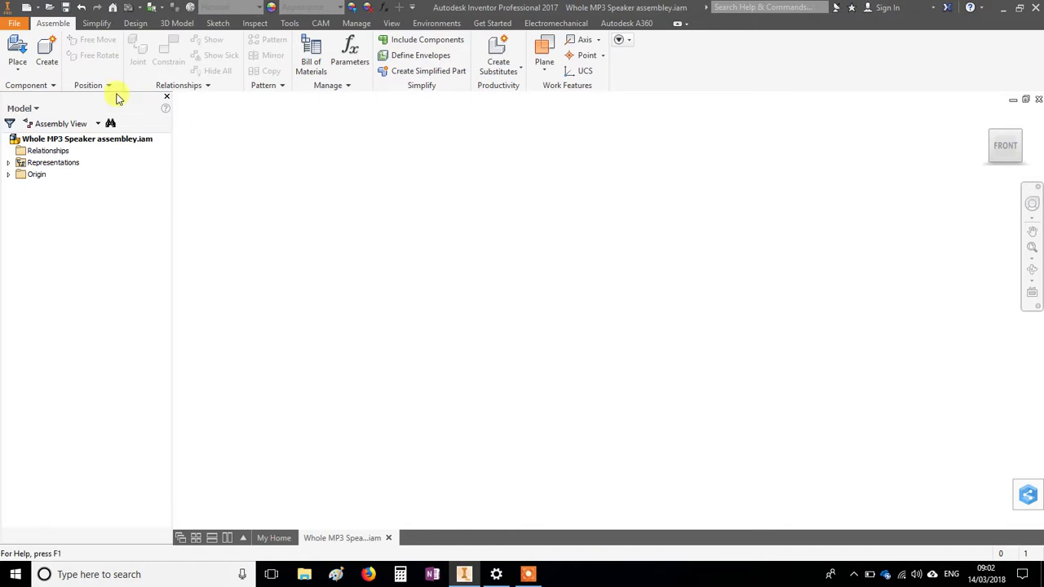
Step: Start placing a component and browse to the student (M:) network drive
left_click(16, 51)
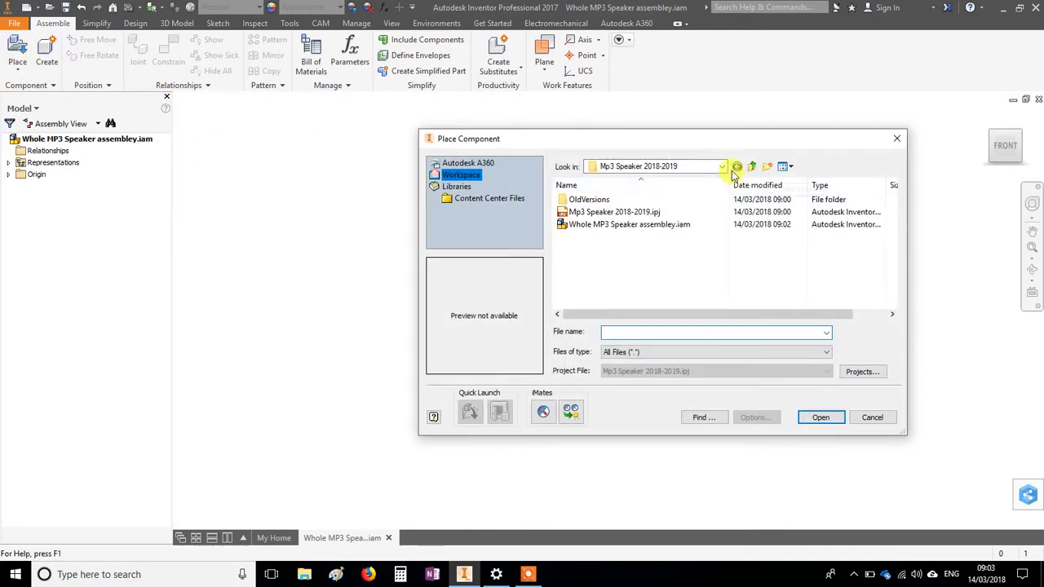
left_click_drag(713, 140, 633, 138)
left_click(643, 167)
left_click(644, 167)
left_click(571, 177)
left_click(643, 167)
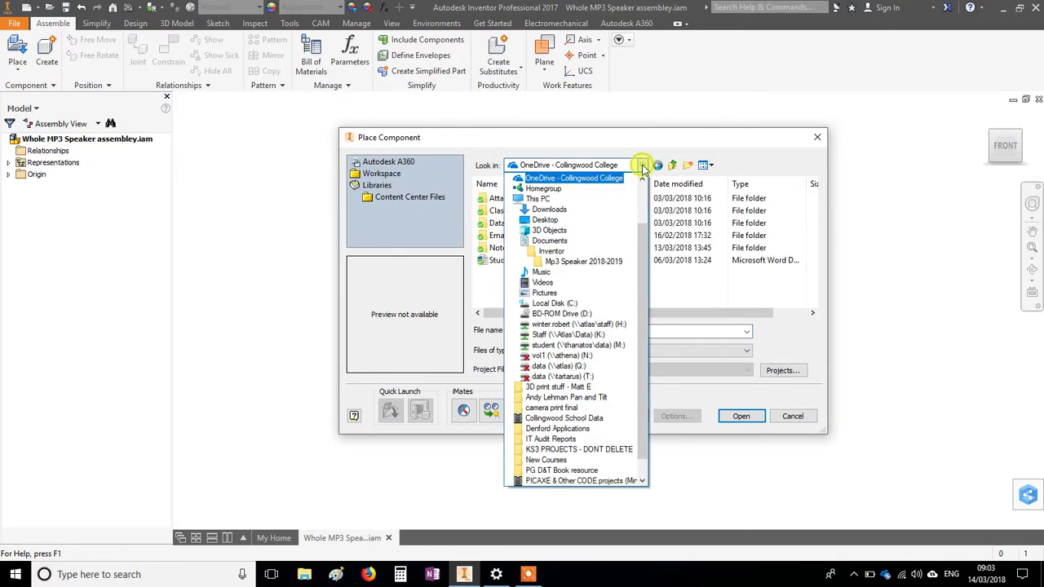
left_click(547, 346)
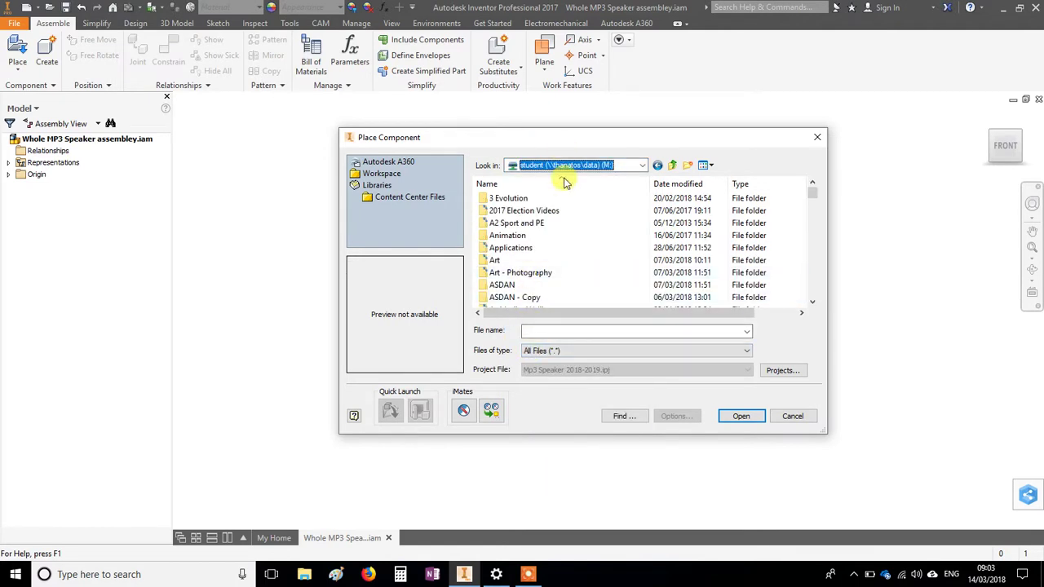
Step: Open the Pre Made 3D CAD files folder via TECH, the teacher's folder, Year 9 SMART PRODUCT DESIGN 2017 and MP3 Speaker Design & Make 2017
left_click_drag(813, 199, 814, 277)
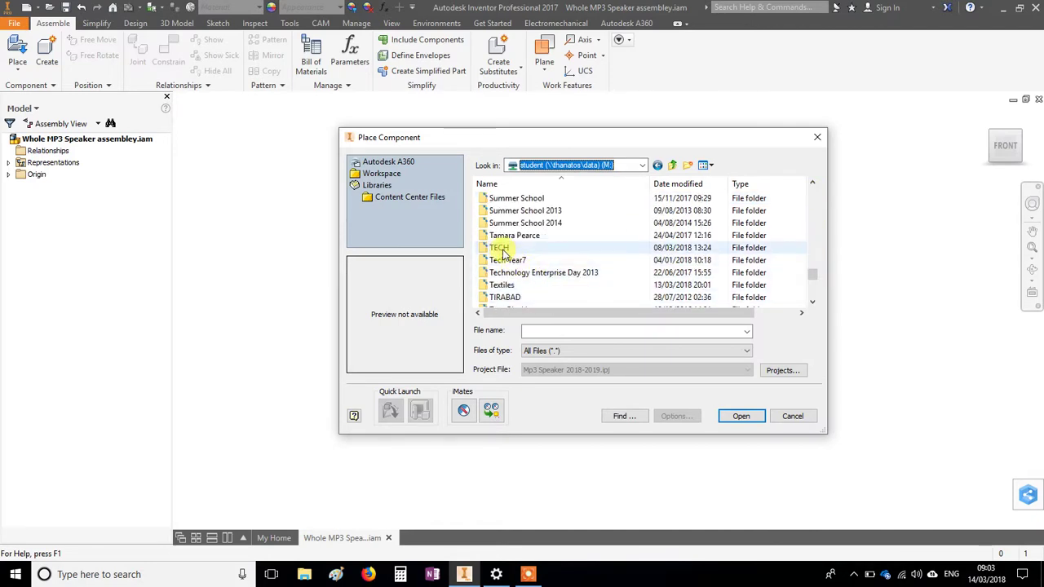
double_click(496, 248)
scroll(604, 282, "down", 2)
scroll(577, 280, "down", 3)
double_click(514, 287)
scroll(608, 245, "down", 1)
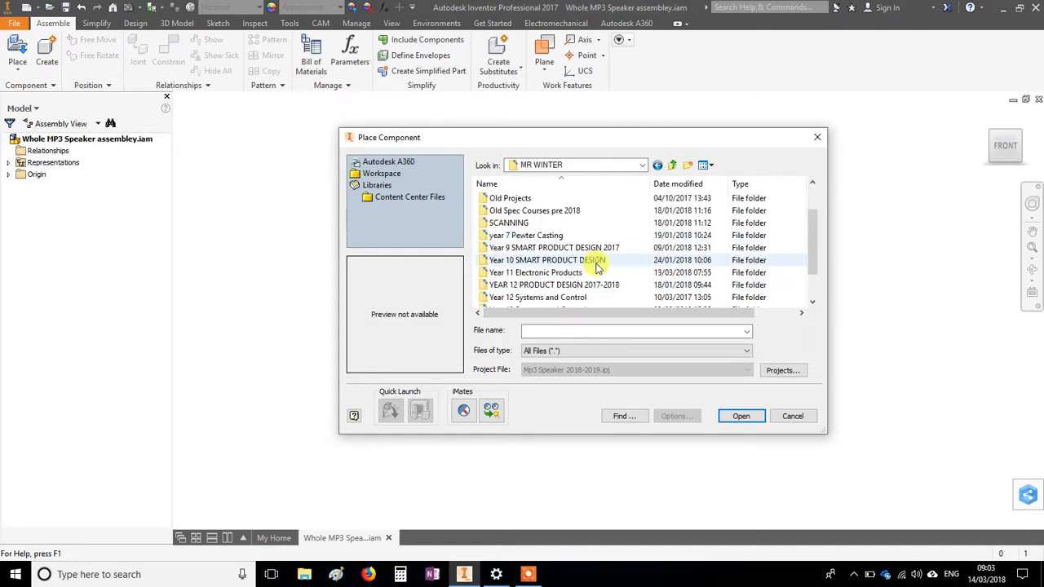
double_click(544, 248)
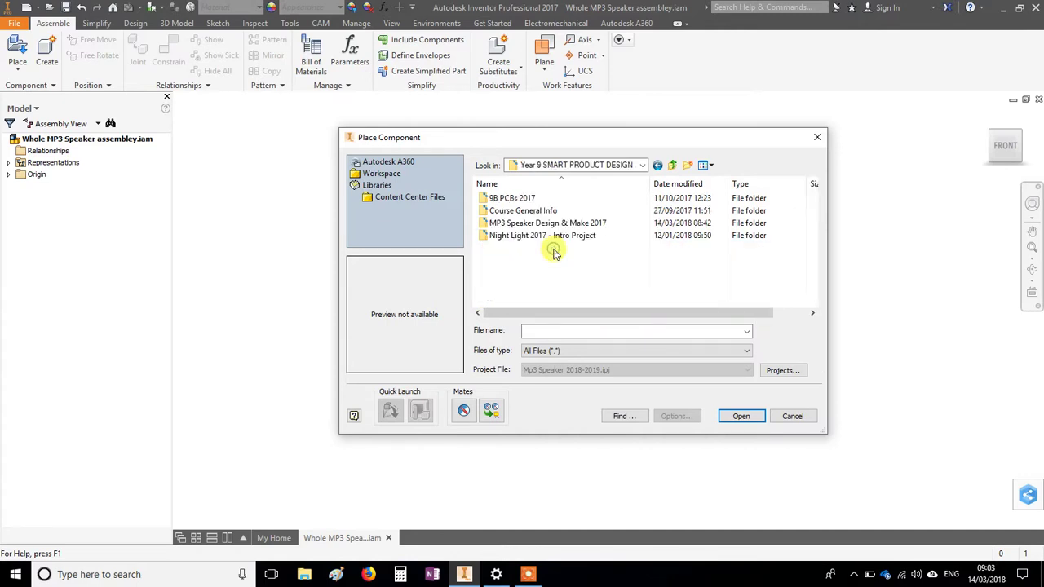
double_click(514, 225)
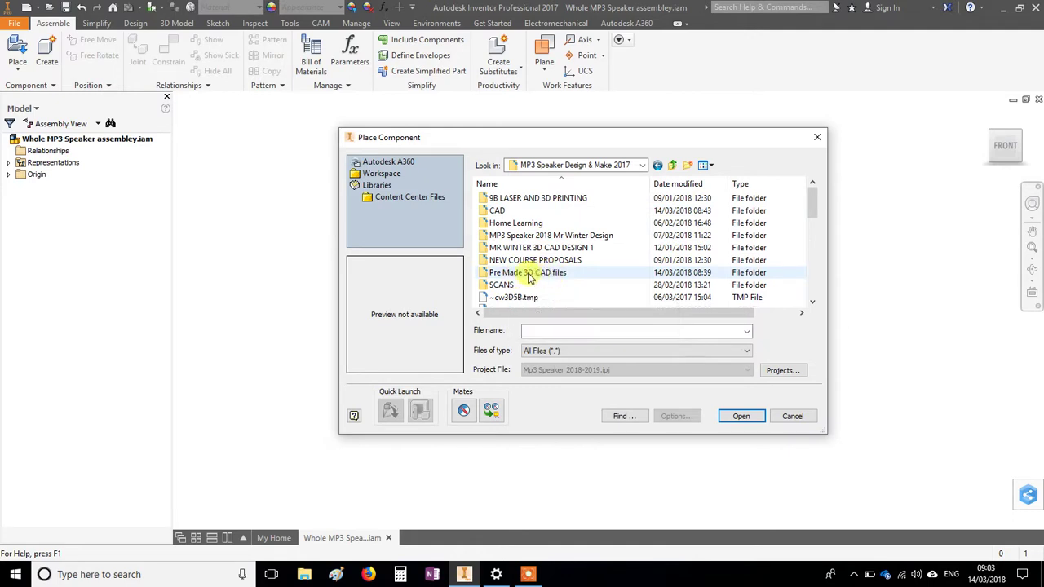
double_click(520, 274)
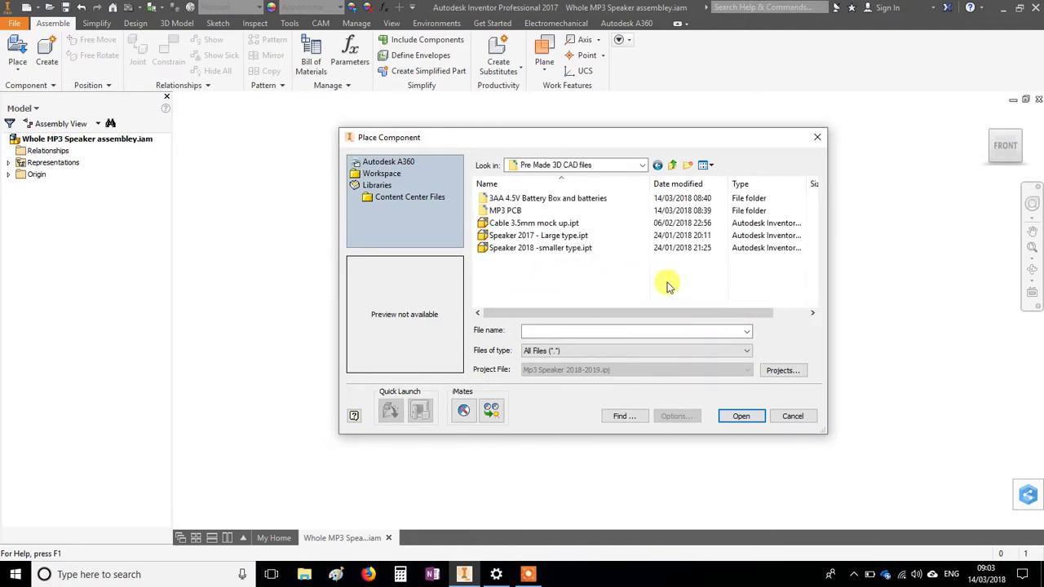
Step: Select all folders and part files in the Pre Made 3D CAD files folder and copy them
left_click(608, 282)
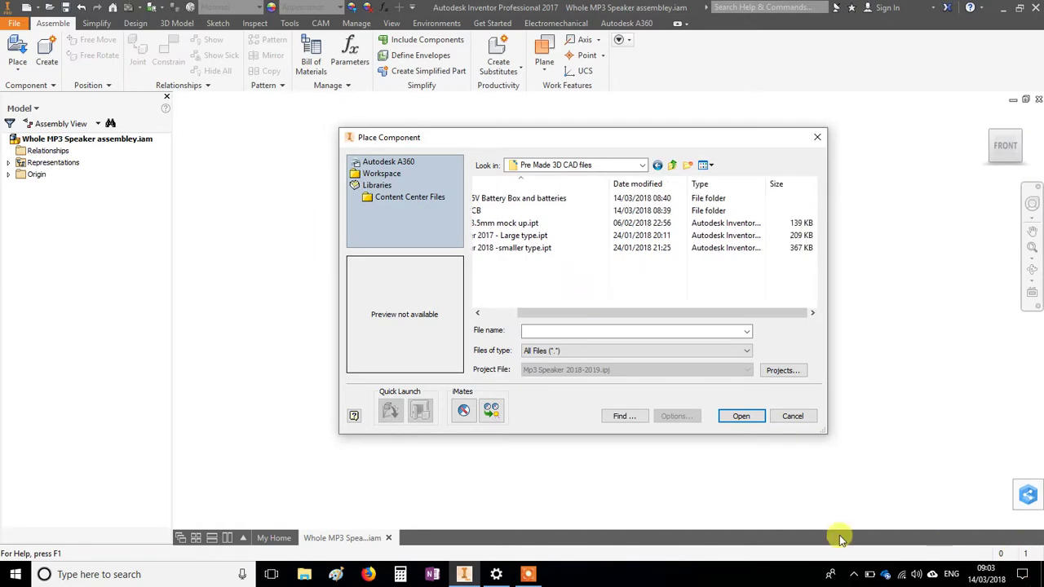
left_click(543, 313)
left_click_drag(565, 288, 1015, 574)
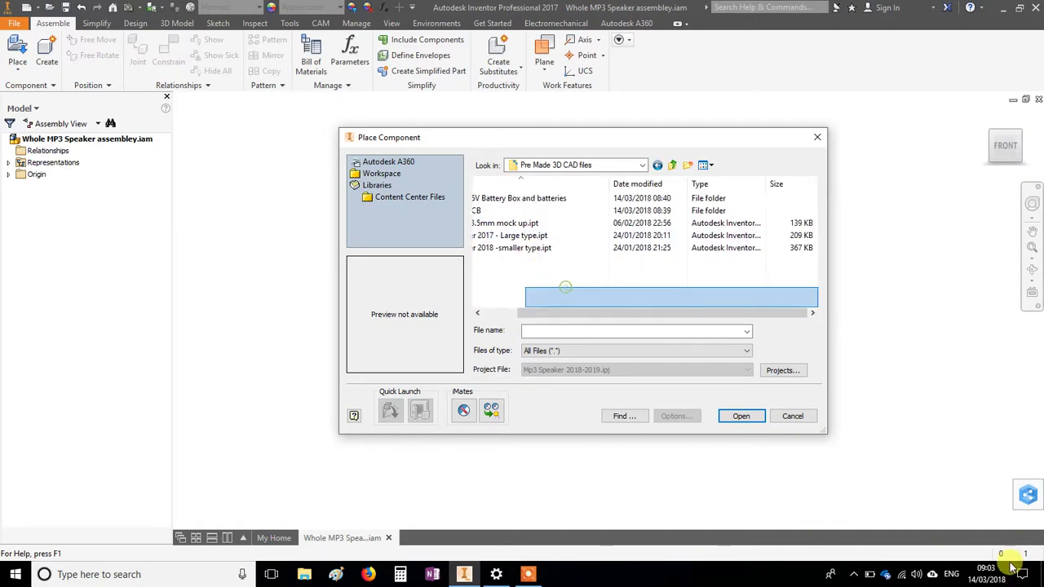
left_click_drag(942, 440, 513, 200)
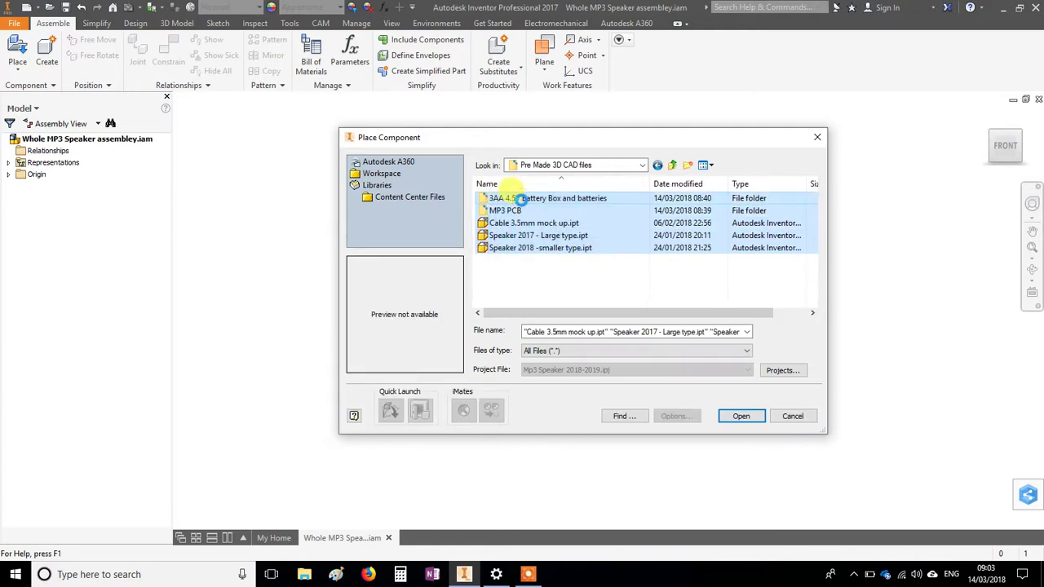
right_click(520, 198)
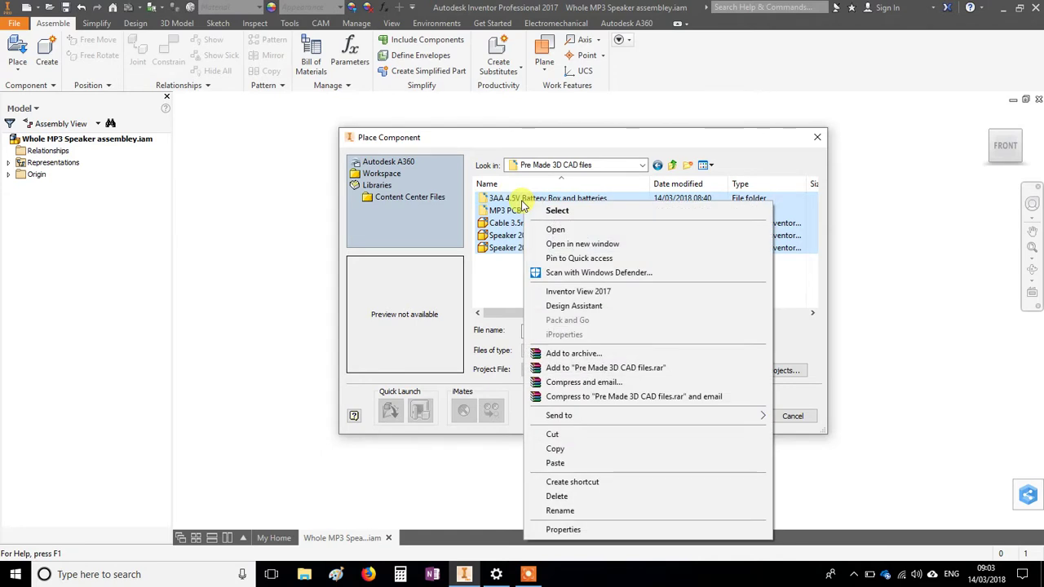
left_click(557, 448)
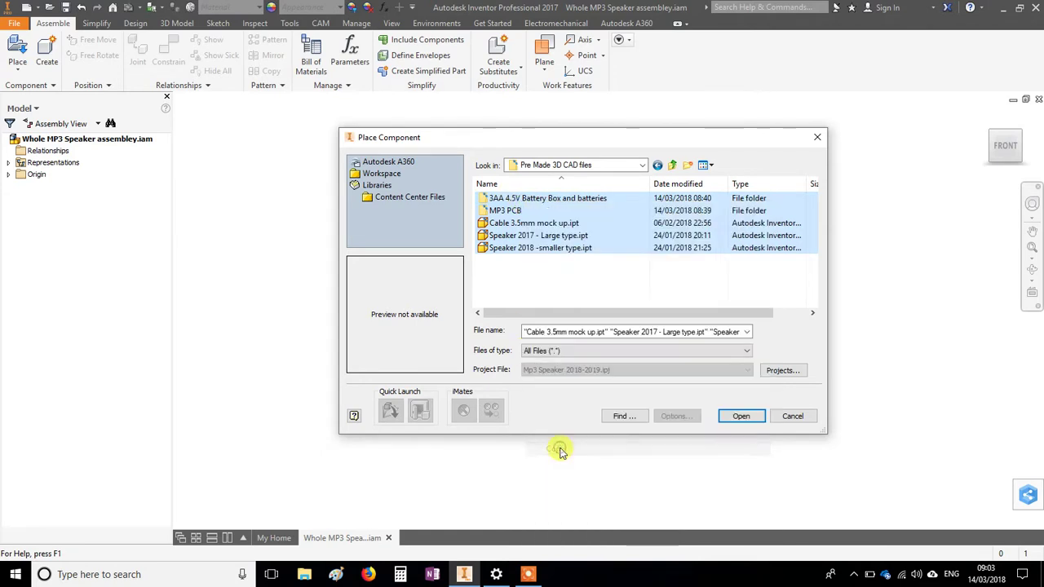
Step: Paste the copied component folders and part files into the Mp3 Speaker 2018-2019 project folder under Documents, Inventor
left_click(642, 166)
scroll(642, 247, "up", 3)
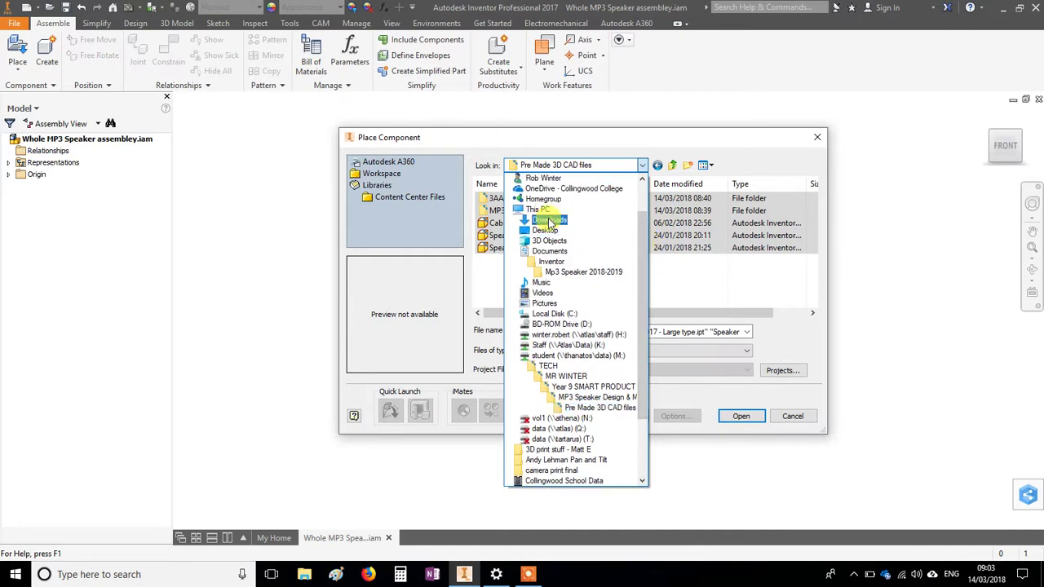
left_click(583, 272)
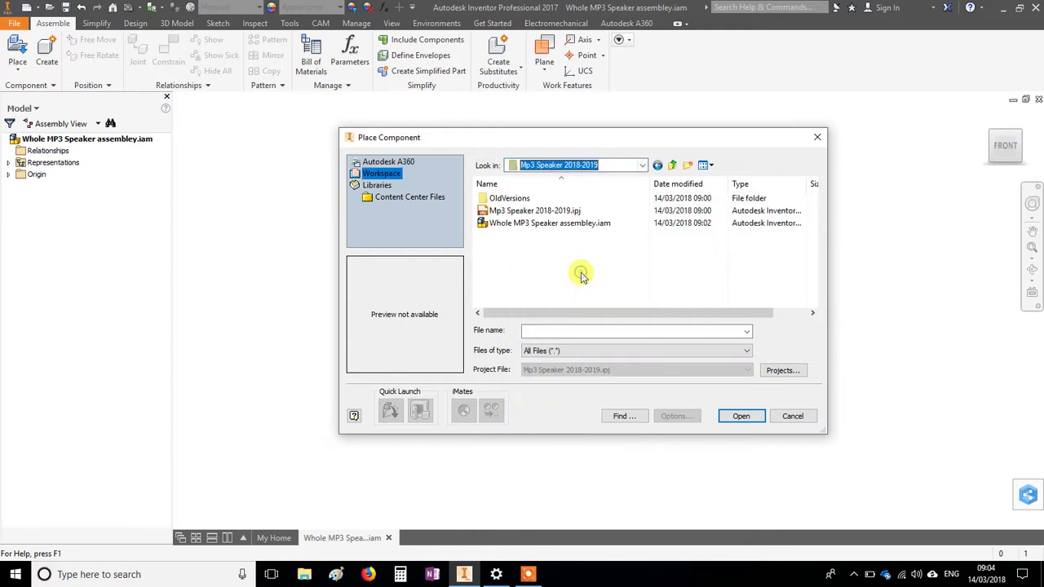
right_click(538, 260)
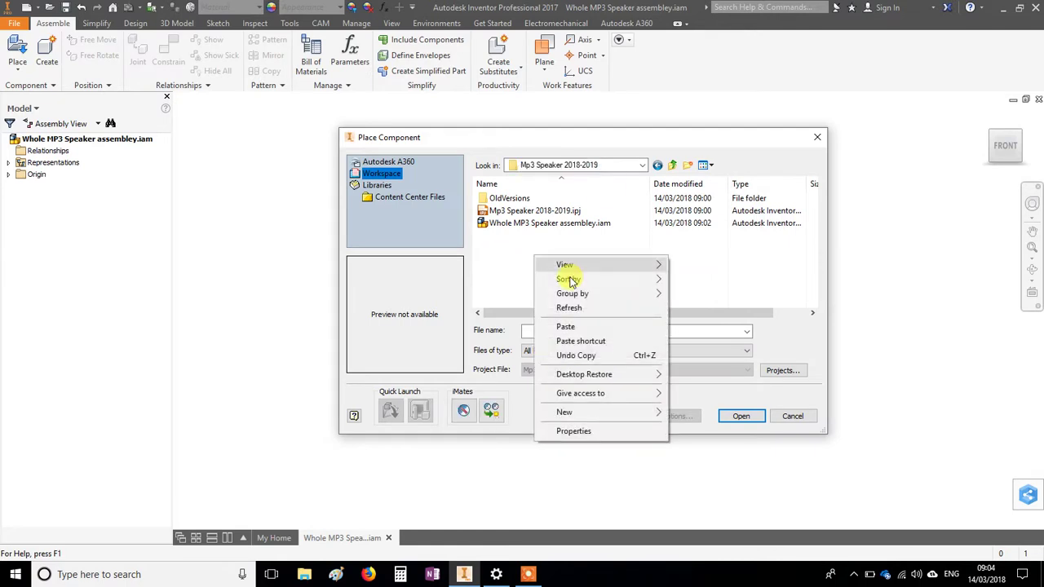
left_click(587, 326)
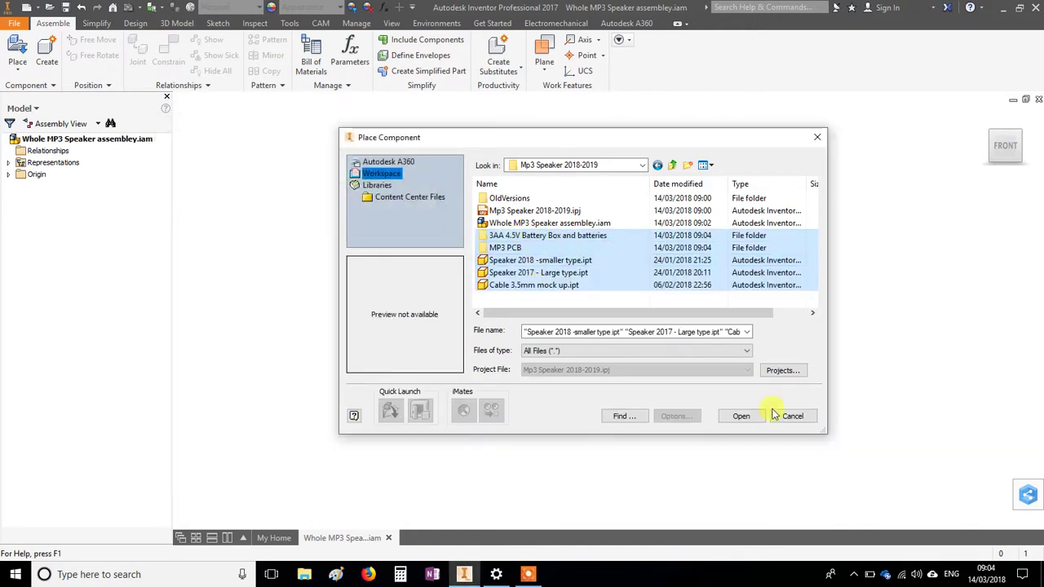
Step: Preview the smaller 2018 speaker, large 2017 speaker and 3.5mm cable mock-up parts in the project folder
left_click(510, 210)
left_click(501, 260)
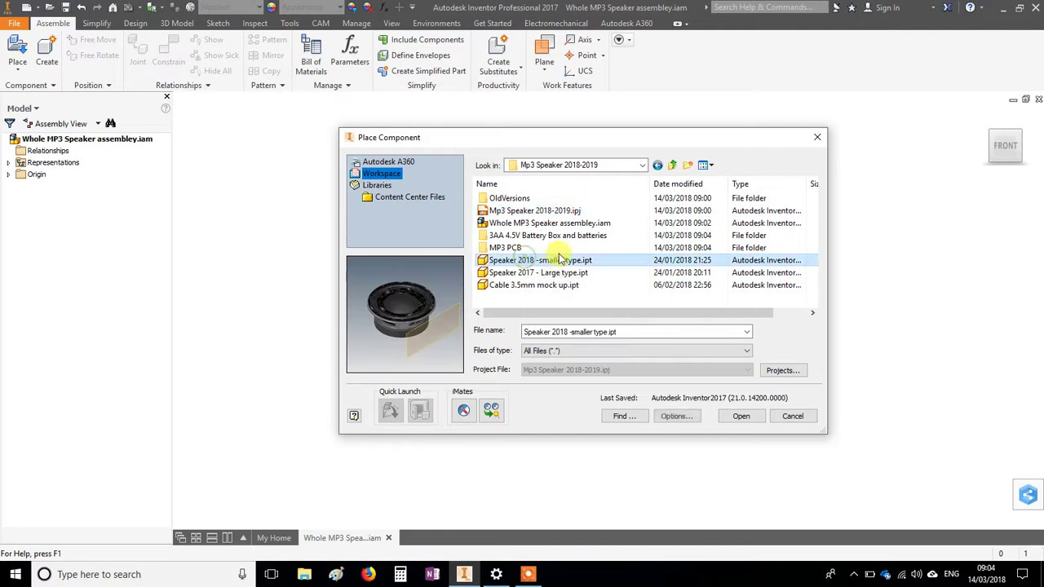
left_click(515, 276)
left_click(515, 285)
left_click(527, 274)
left_click(536, 262)
left_click(532, 286)
left_click(530, 273)
left_click(538, 261)
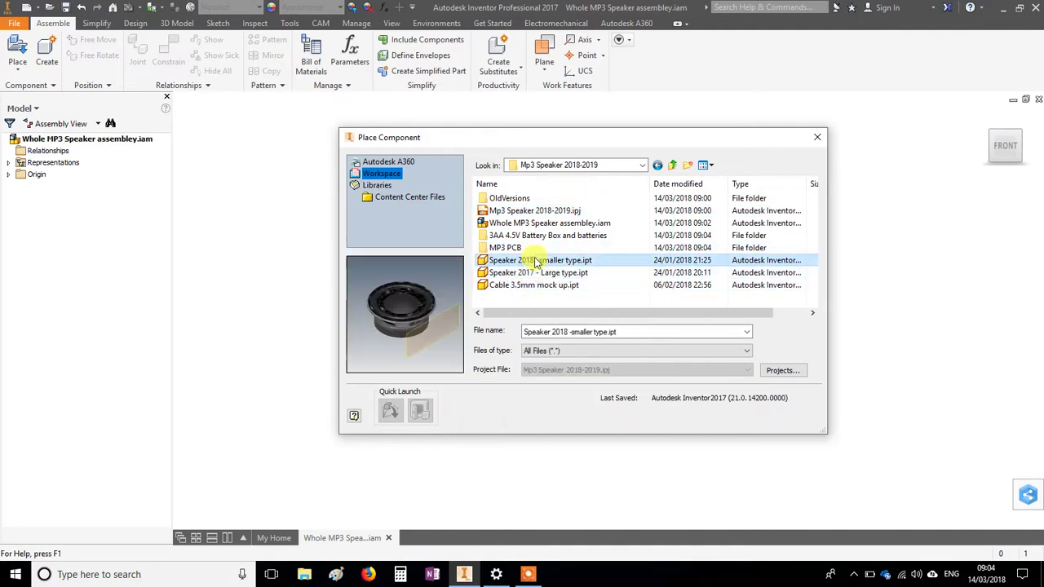
left_click(528, 286)
left_click(527, 274)
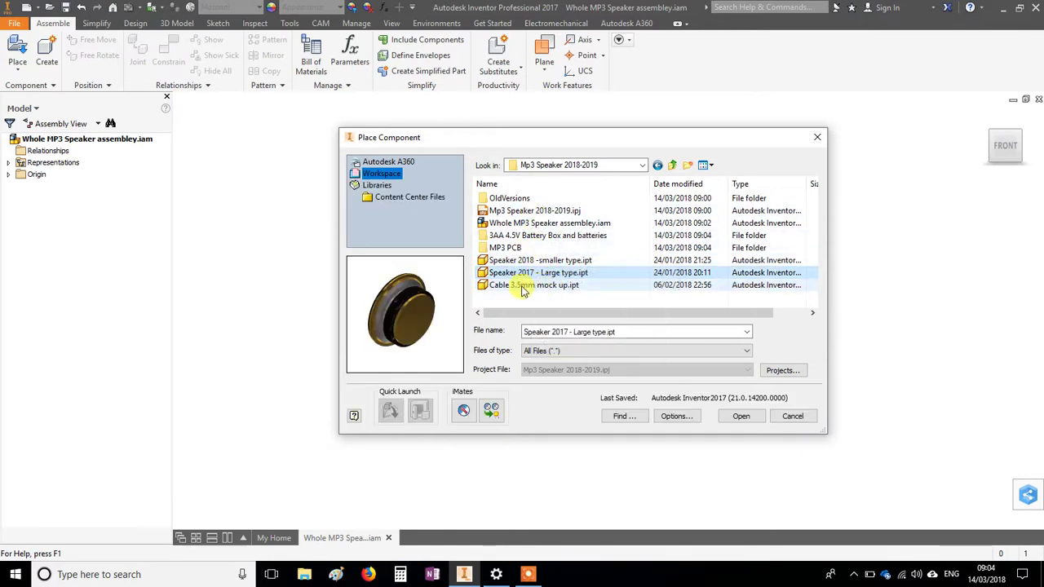
left_click(525, 288)
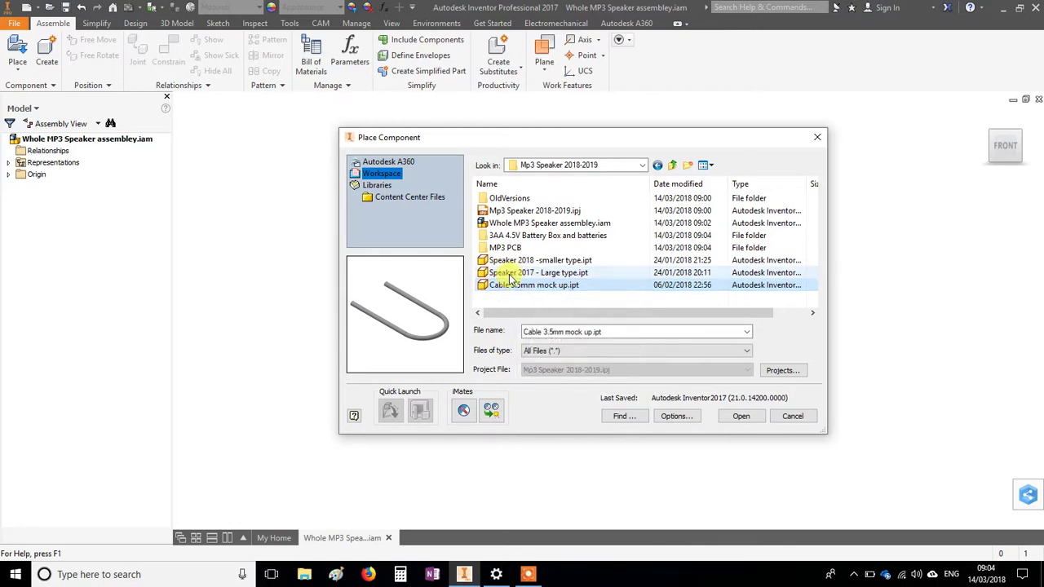
Step: Compare the previews of the two speaker types and check the MP3 PCB and 3AA battery box folders
left_click(514, 274)
left_click(511, 262)
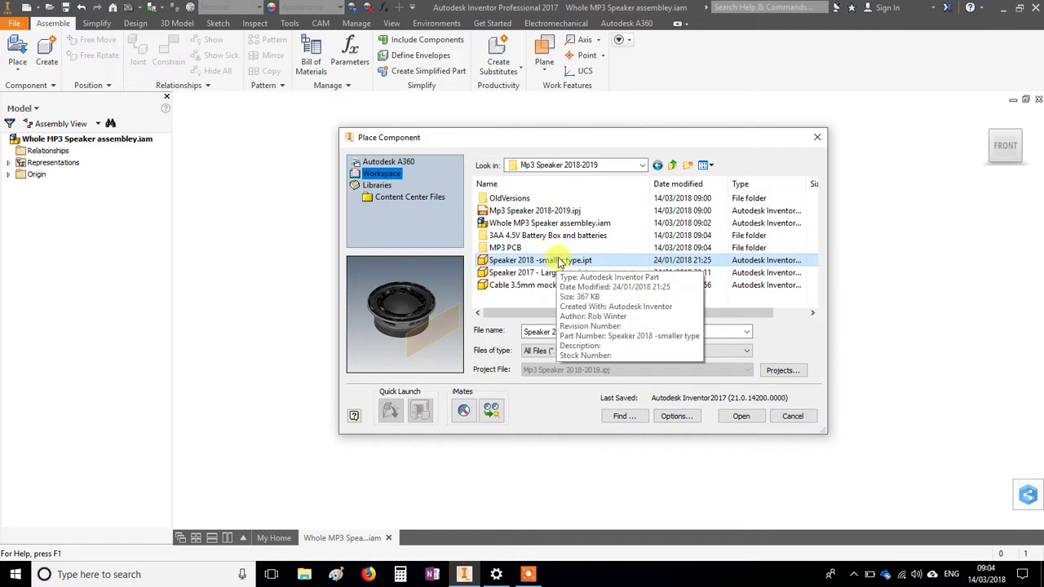
left_click(512, 276)
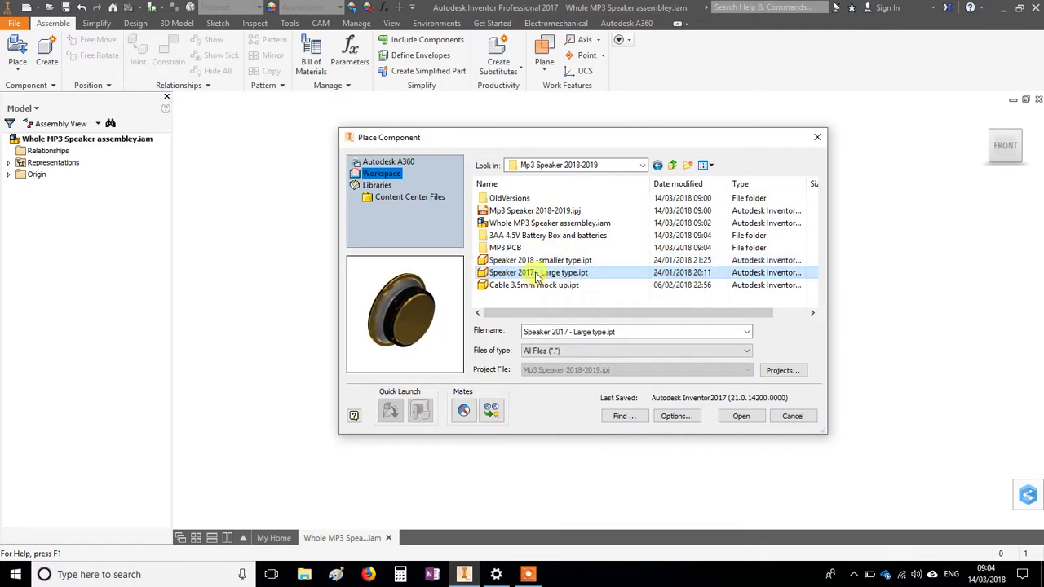
left_click(522, 261)
left_click(516, 274)
left_click(535, 261)
left_click(513, 276)
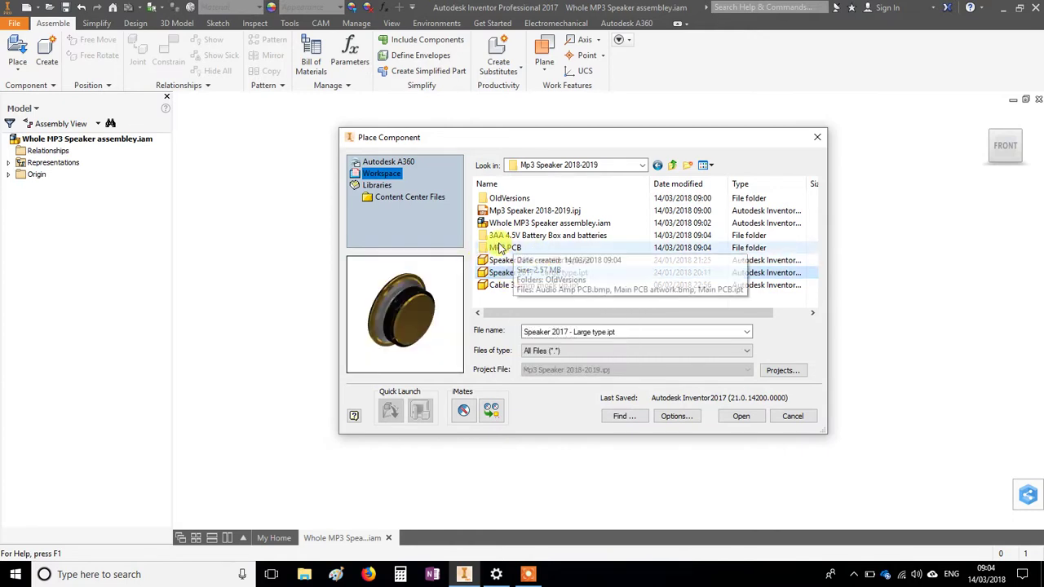
left_click(506, 248)
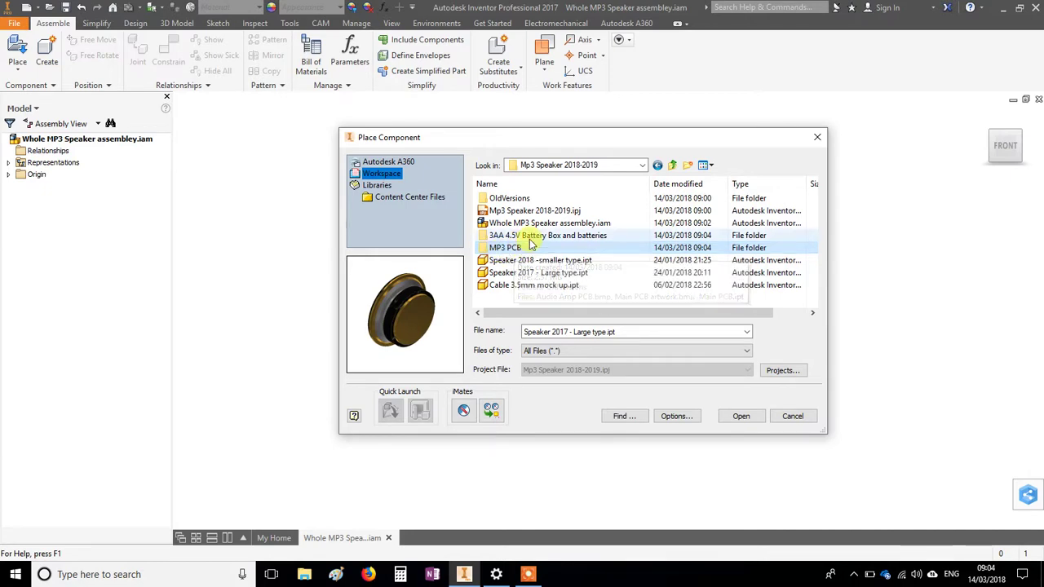
left_click(530, 235)
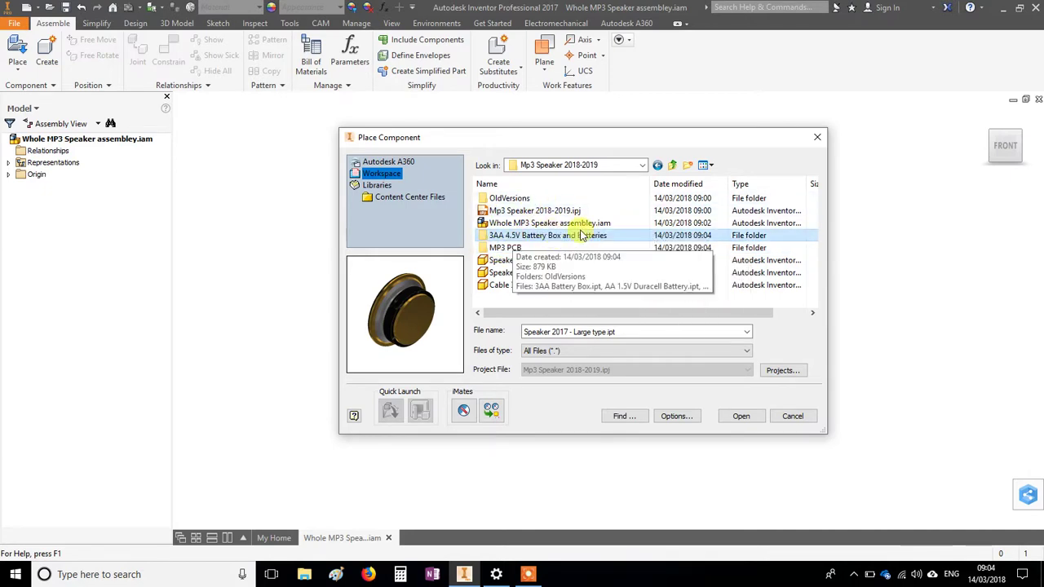
Step: Place the Speaker 2018 -smaller type.ipt part in the empty assembly
left_click(571, 261)
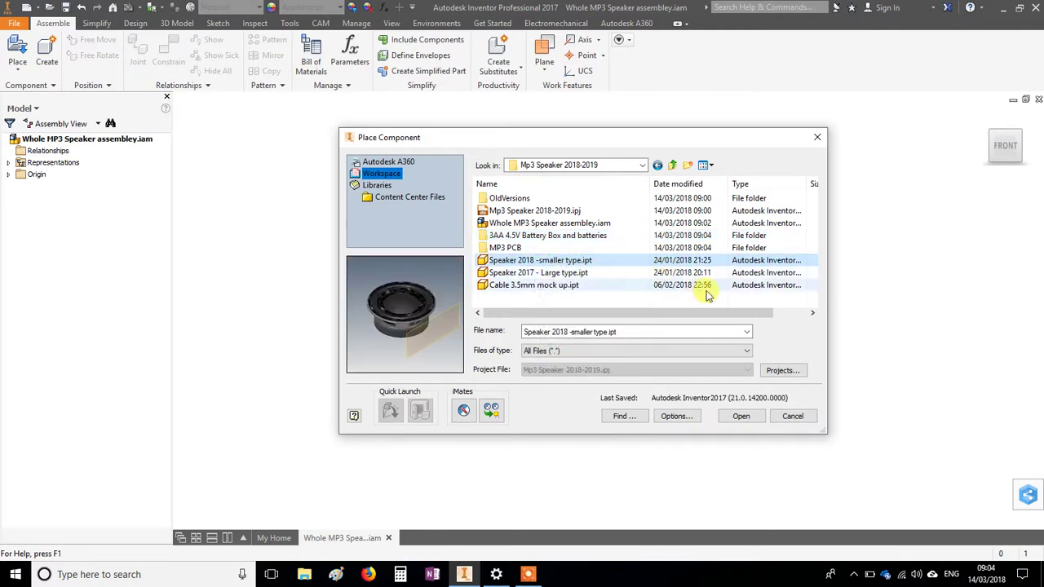
mouse_move(534, 265)
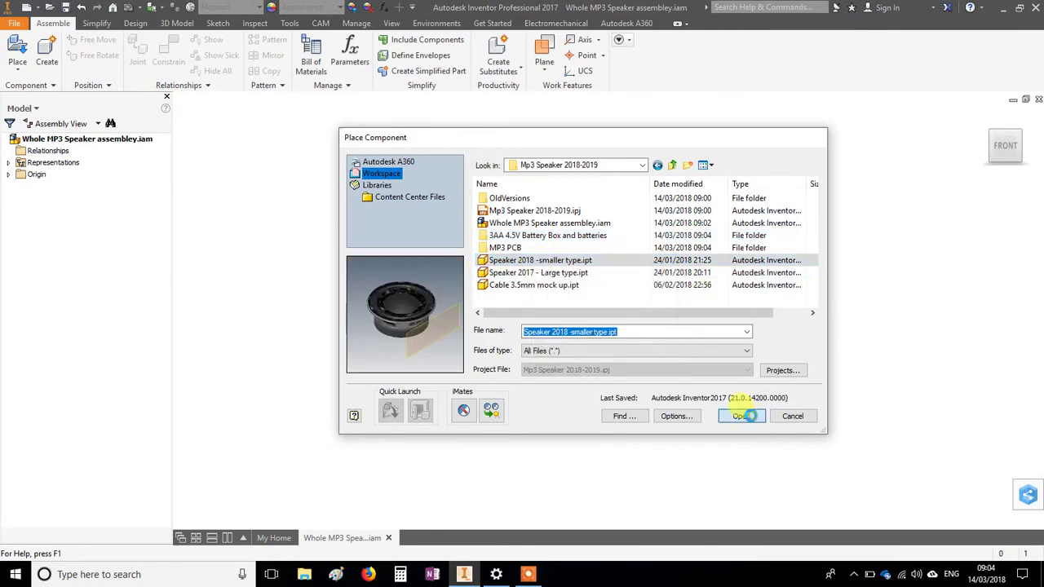
left_click(742, 416)
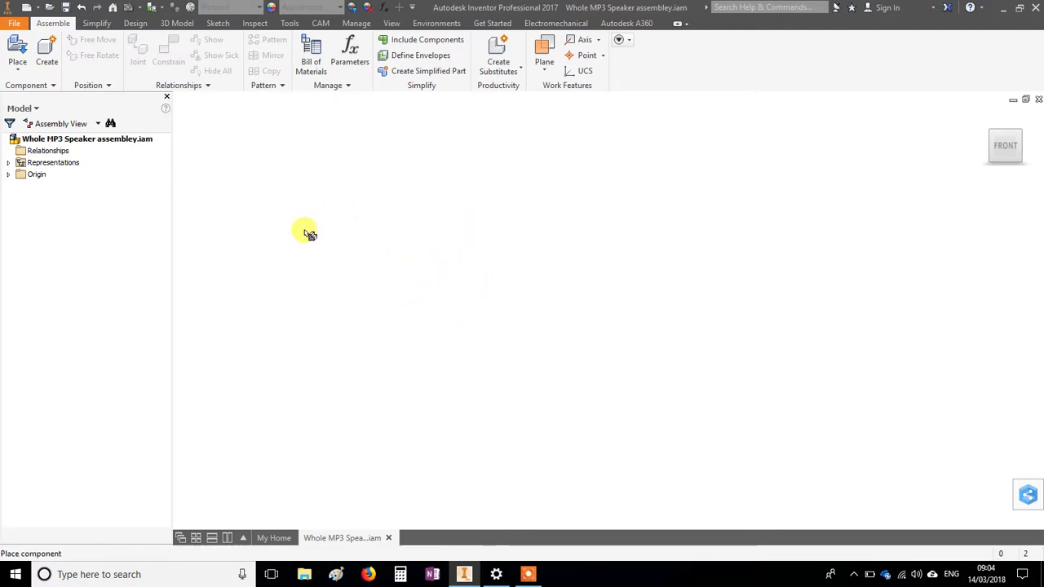
left_click(457, 297)
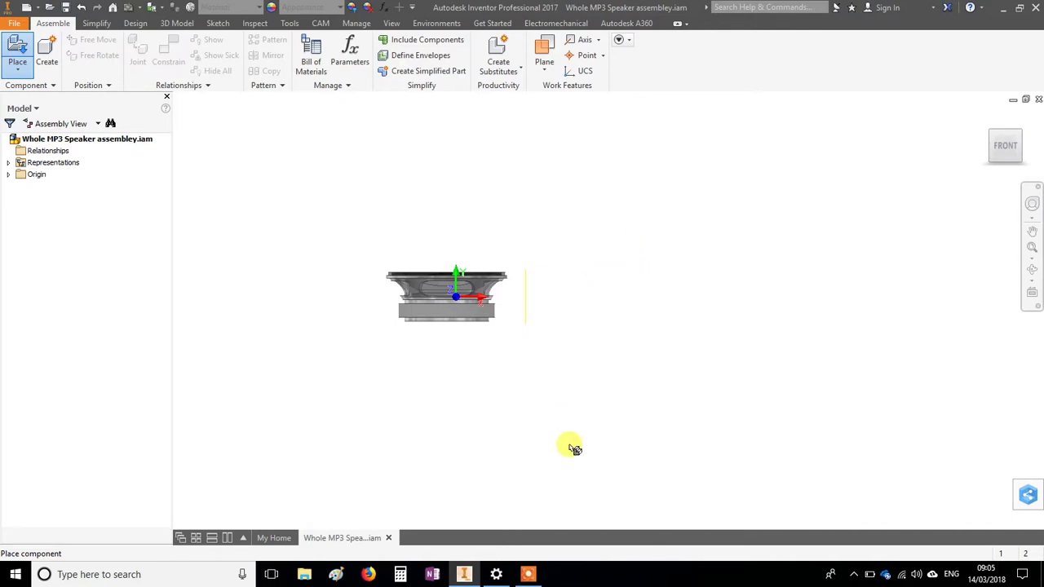
left_click(534, 575)
left_click(612, 553)
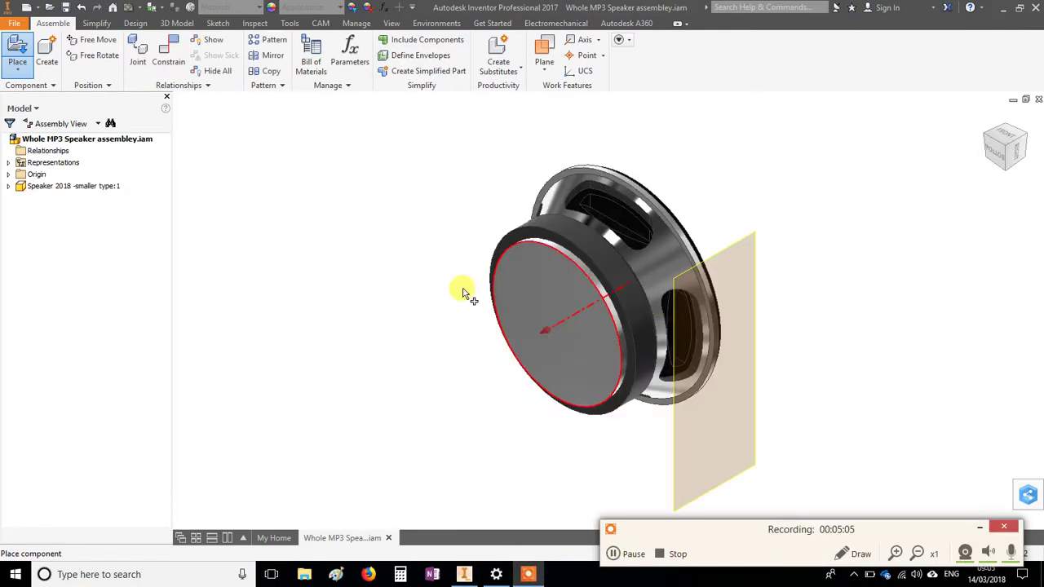
Step: Place a second copy of the smaller speaker beside the first one and finish the placement
scroll(384, 297, "down", 5)
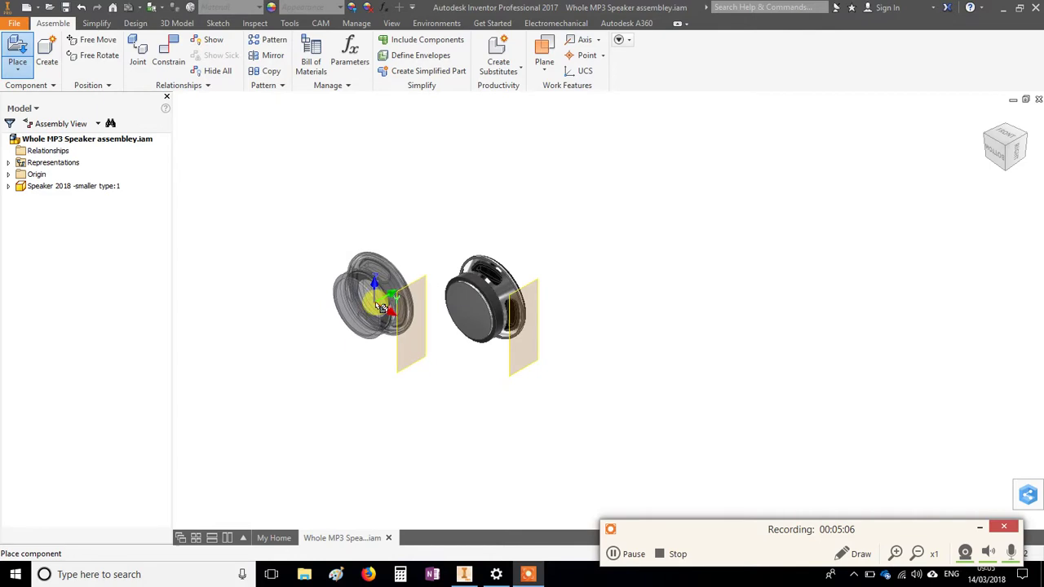
scroll(390, 286, "up", 3)
left_click(389, 285)
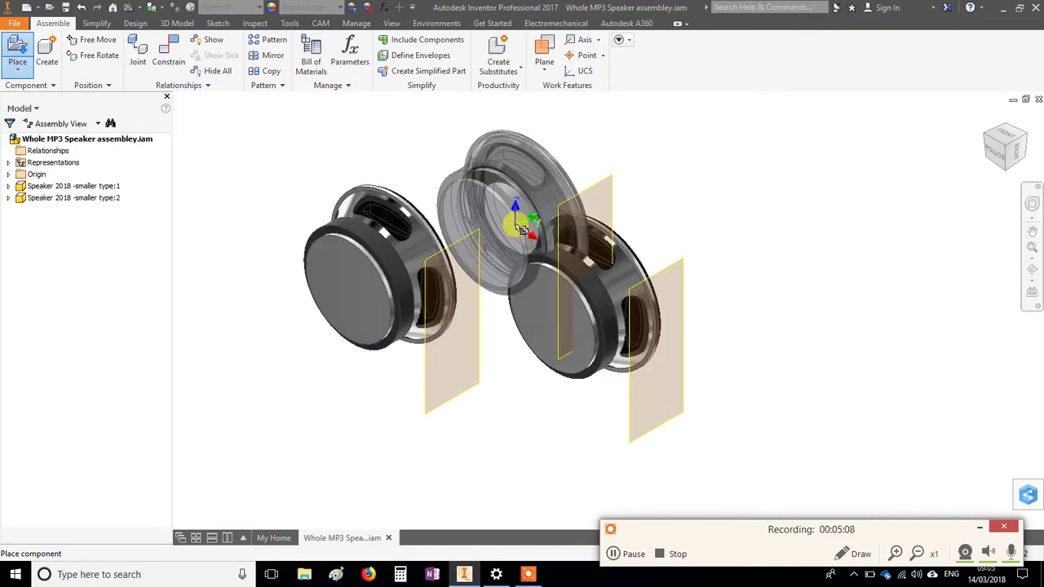
scroll(632, 204, "down", 3)
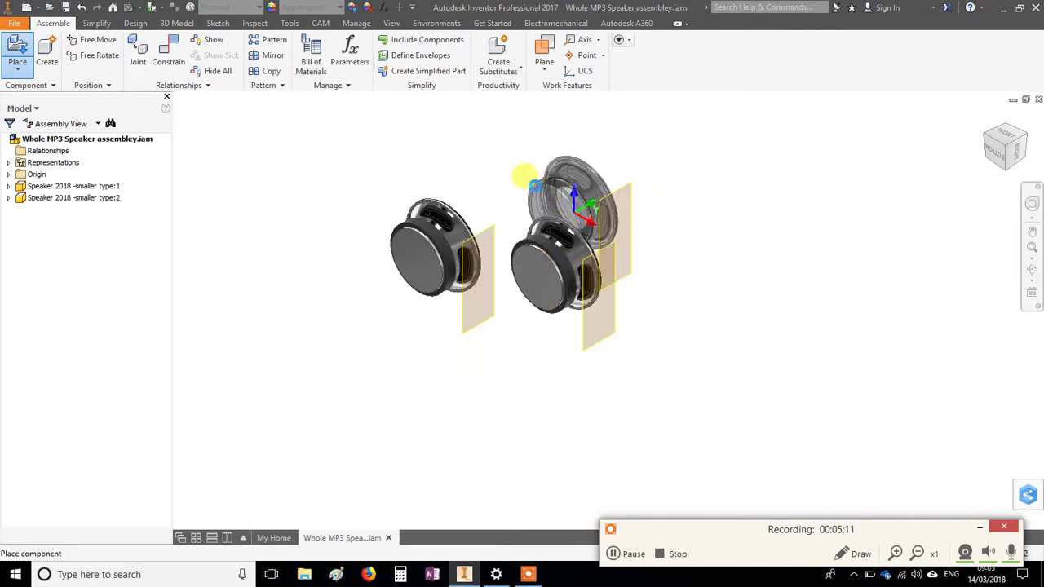
scroll(539, 189, "down", 3)
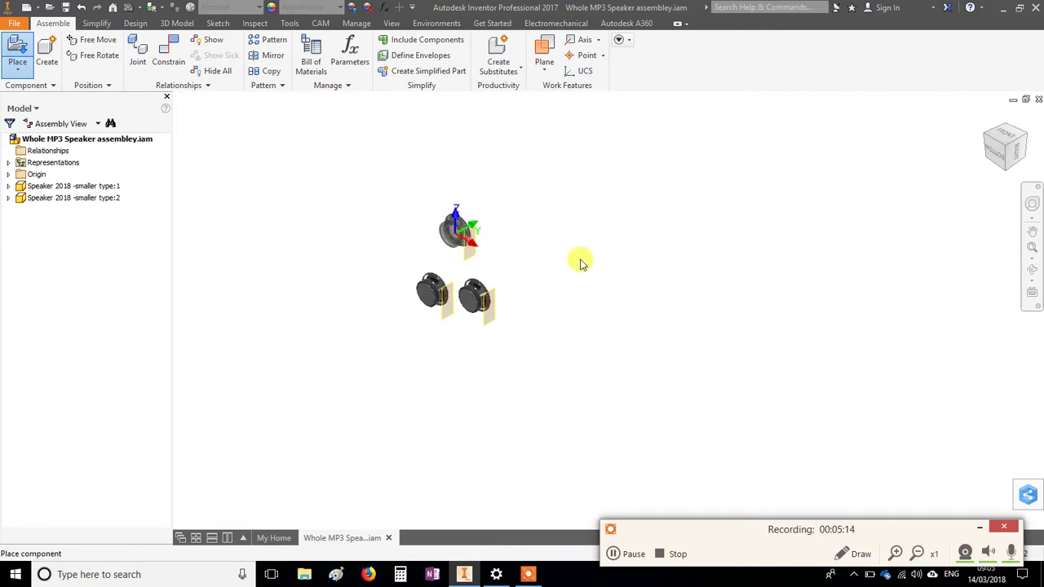
right_click(455, 235)
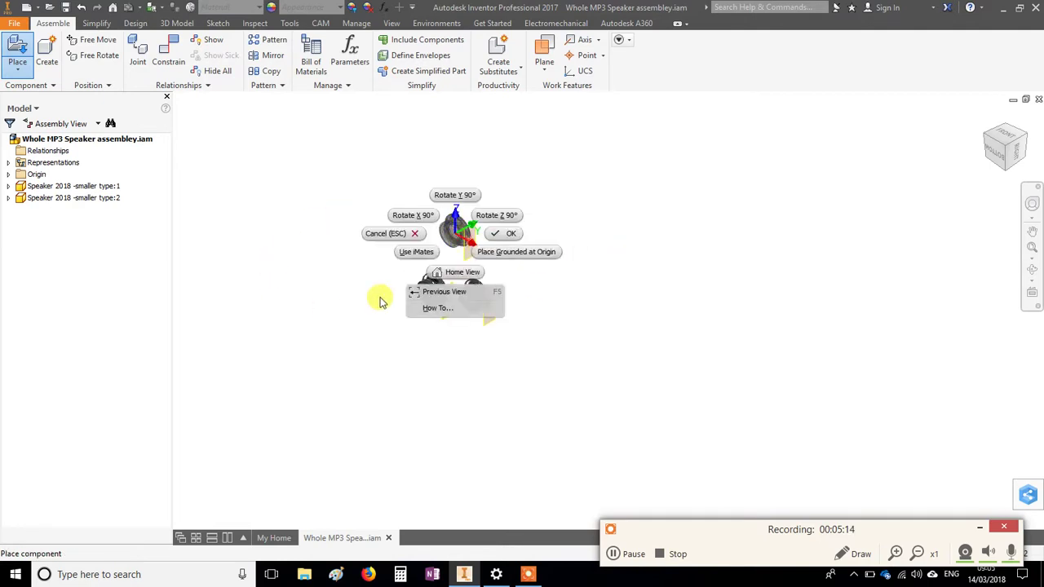
left_click(499, 235)
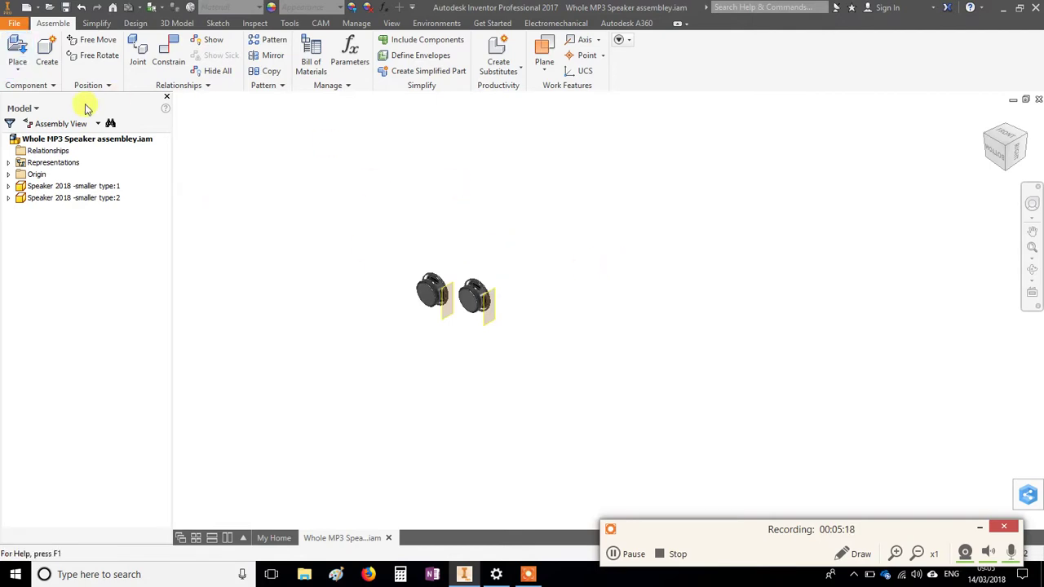
Step: Place one Main PCB.ipt from the MP3 PCB folder next to the two speakers and end the placement
left_click(31, 59)
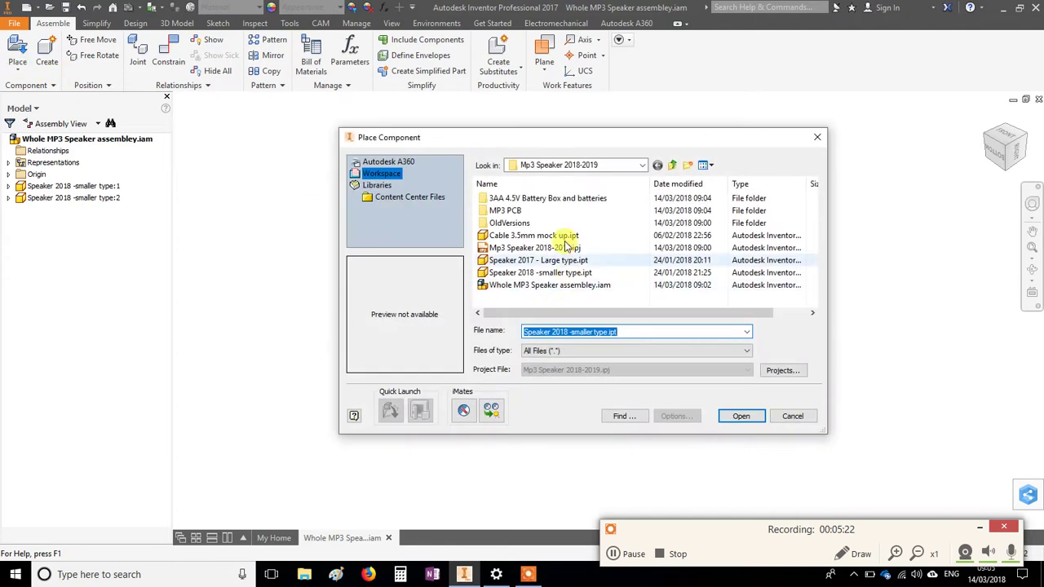
double_click(506, 211)
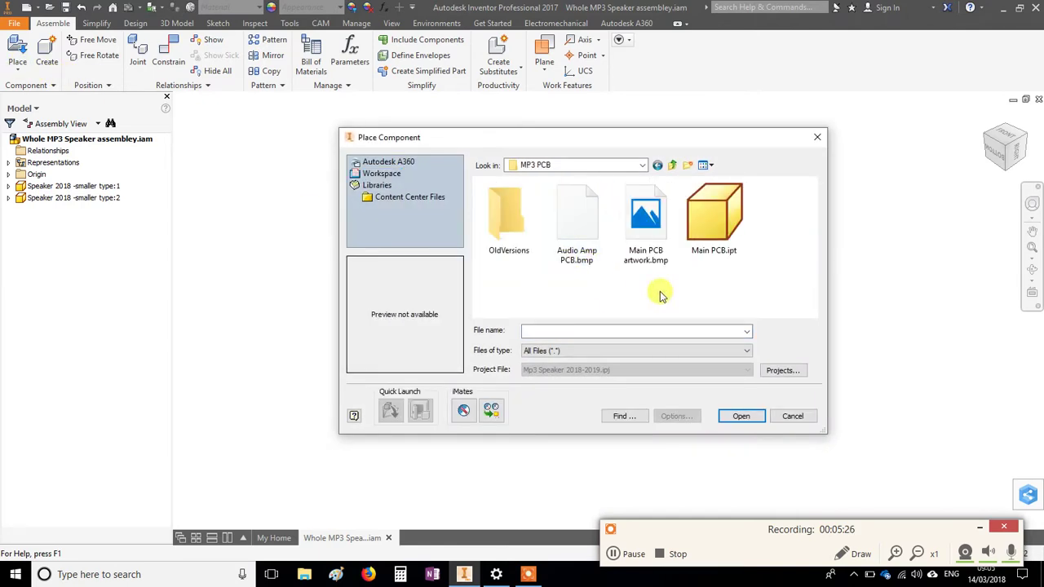
left_click(739, 234)
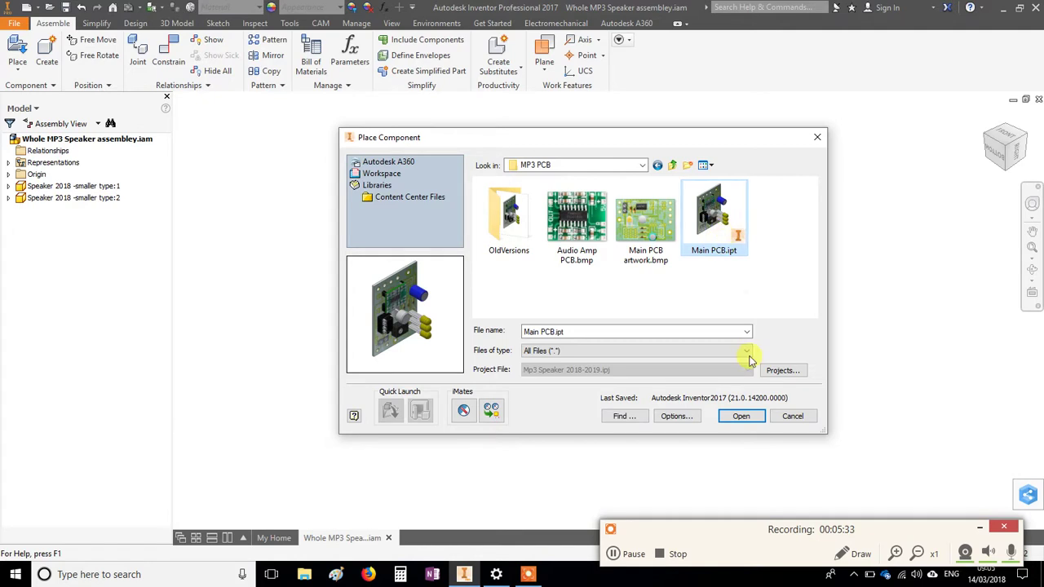
left_click(751, 416)
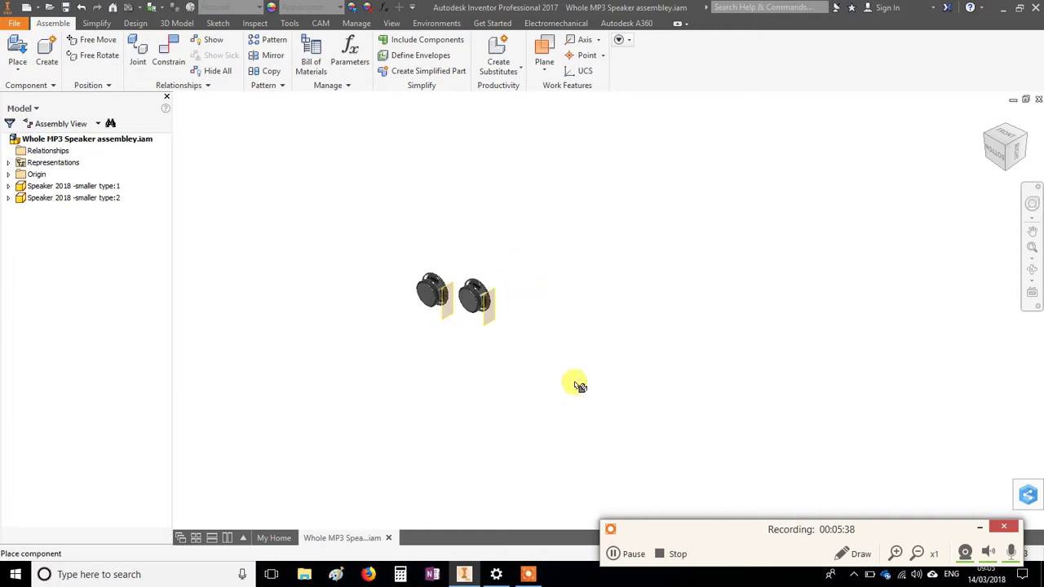
left_click(539, 290)
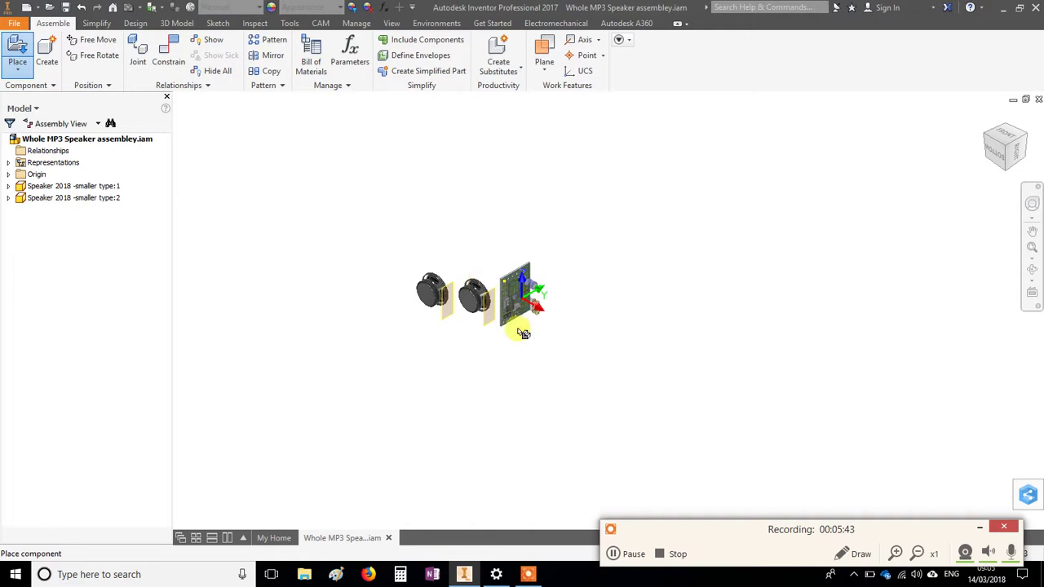
left_click(620, 555)
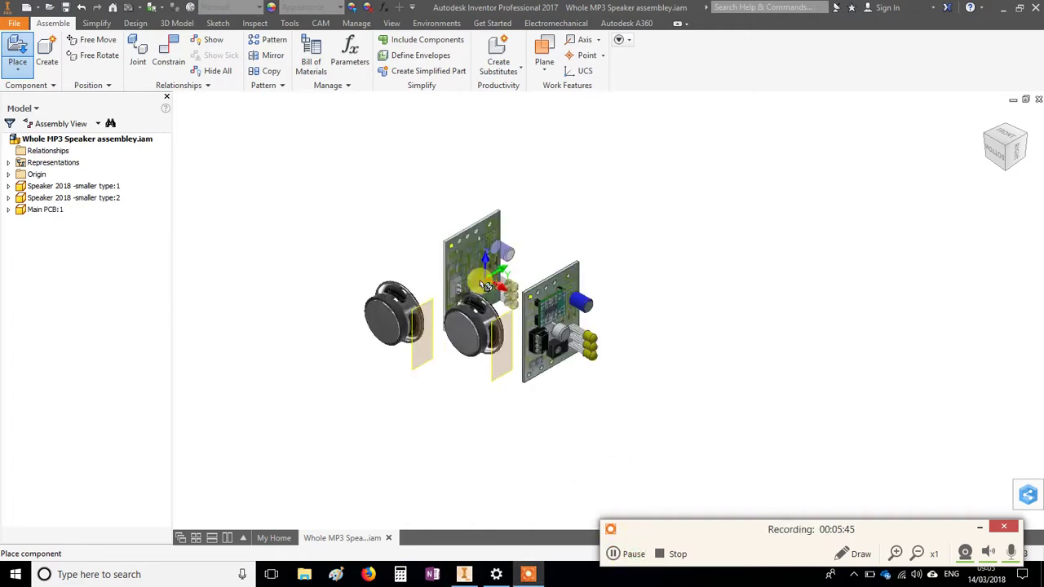
right_click(479, 246)
left_click(415, 235)
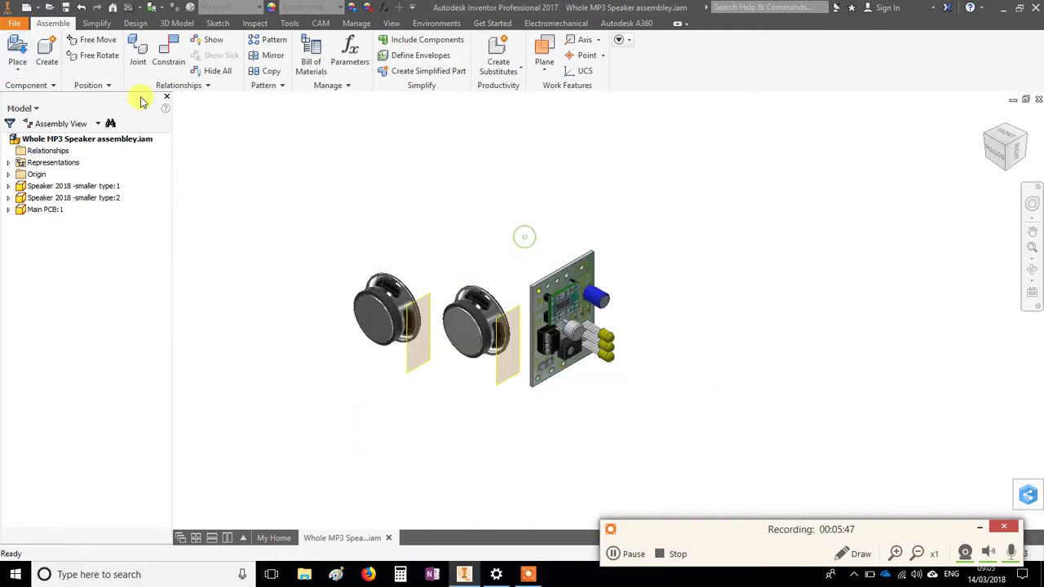
Step: Place Batterys Assembled in Box.iam from the 3AA 4.5V Battery Box and batteries folder below the two speakers and end the placement
left_click(24, 52)
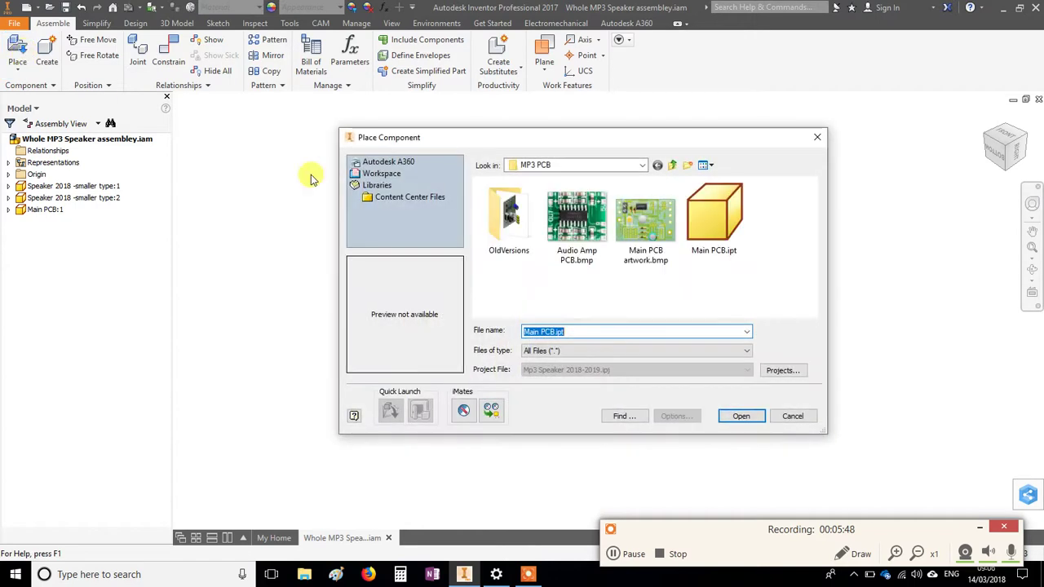
left_click(672, 166)
double_click(548, 201)
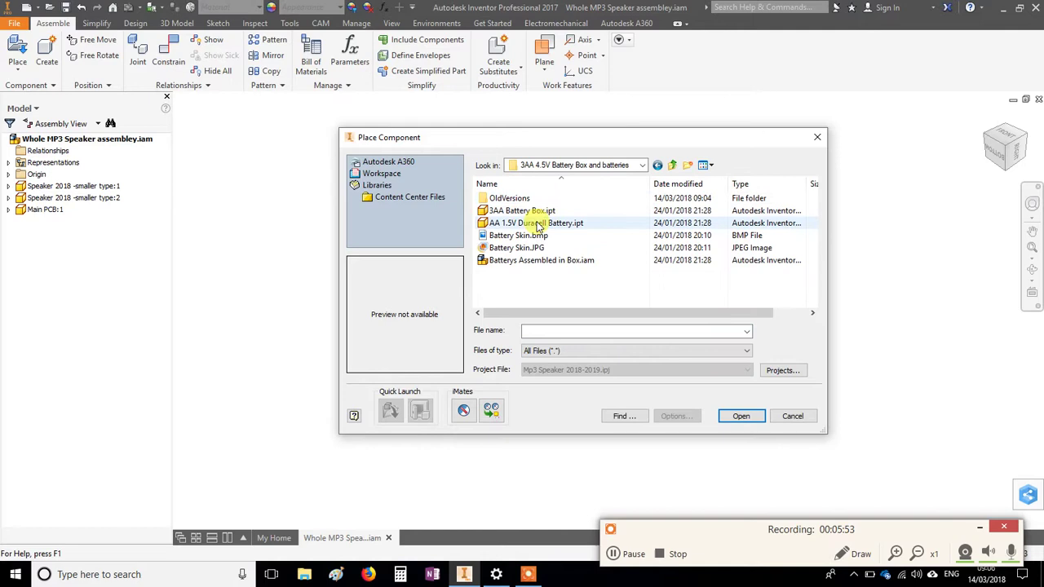
left_click(519, 210)
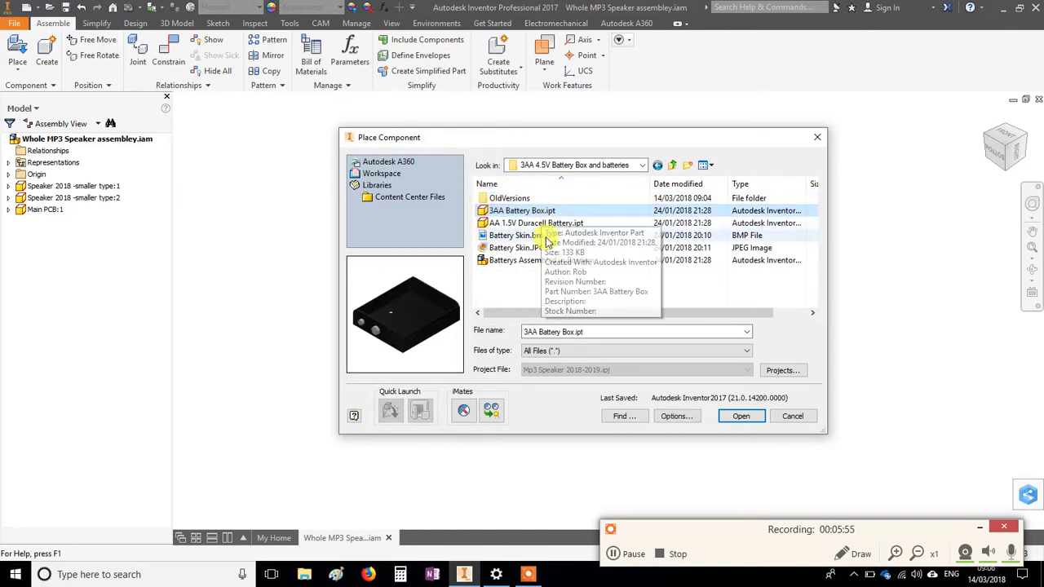
left_click(493, 262)
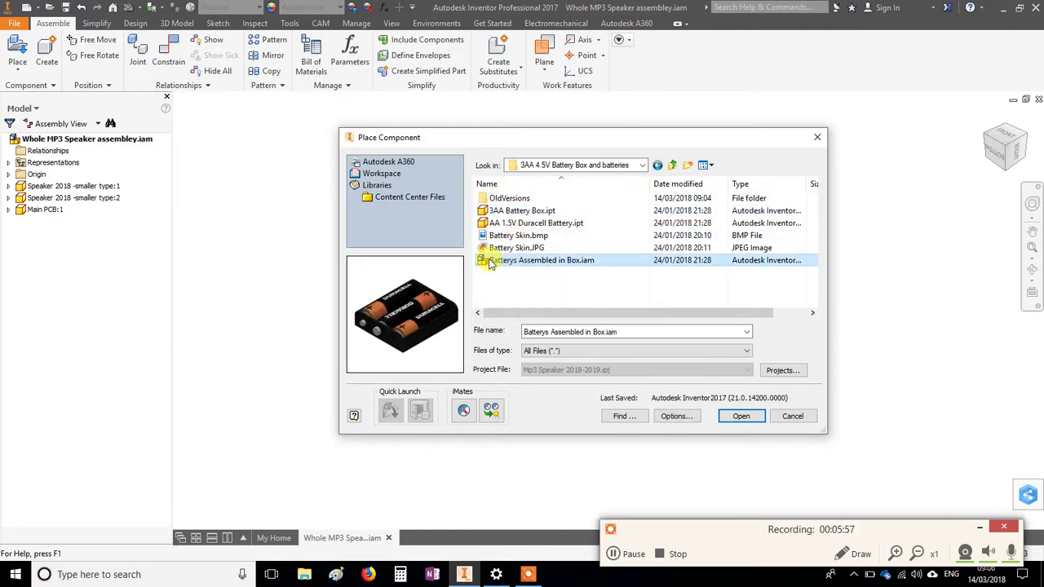
left_click(739, 417)
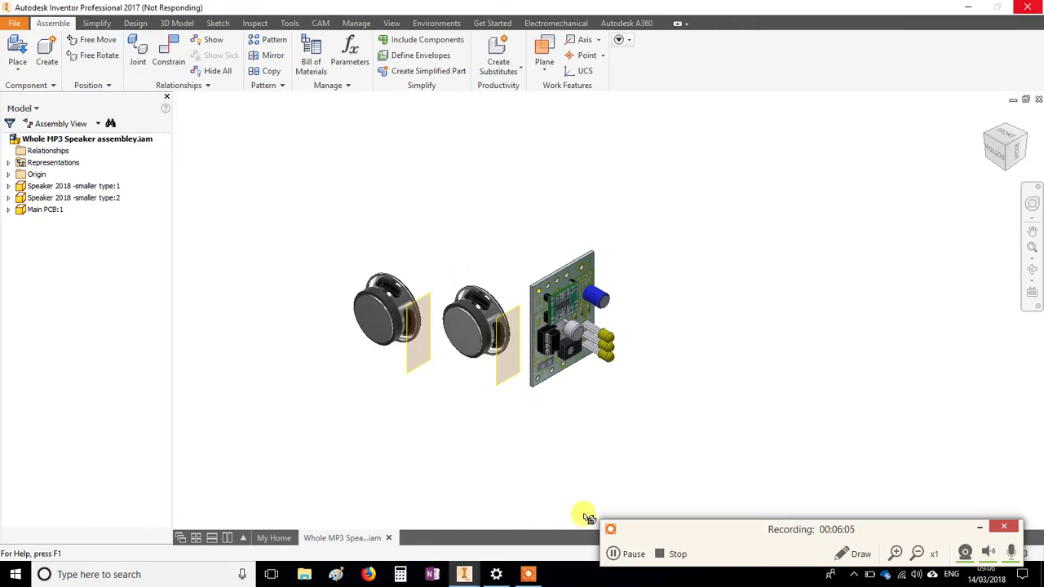
left_click(440, 416)
right_click(355, 222)
key("Escape")
Step: Place one Cable 3.5mm mock up.ipt from the Mp3 Speaker 2018-2019 folder above the speakers and main PCB
left_click(18, 57)
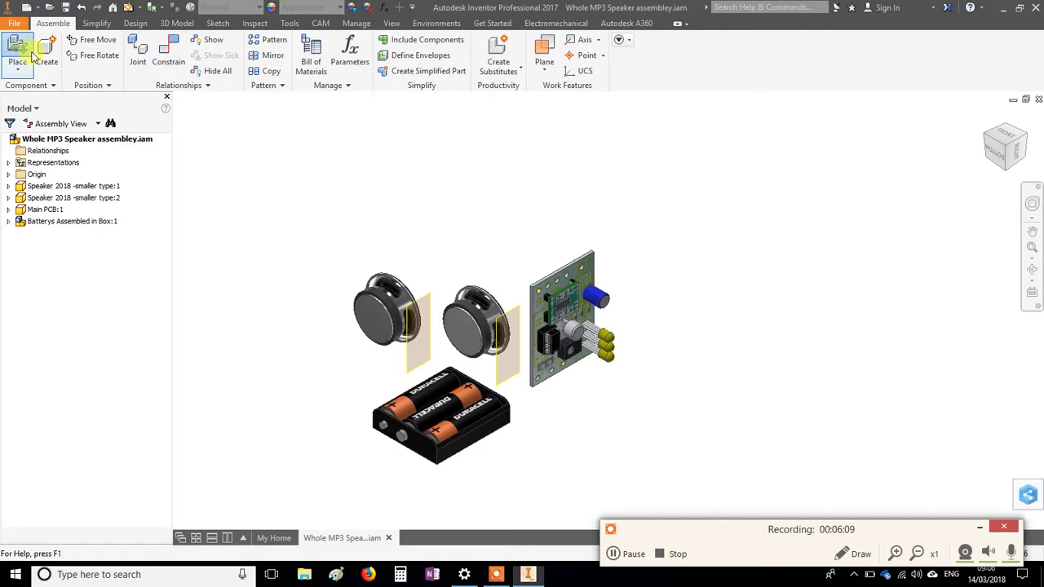
left_click(670, 166)
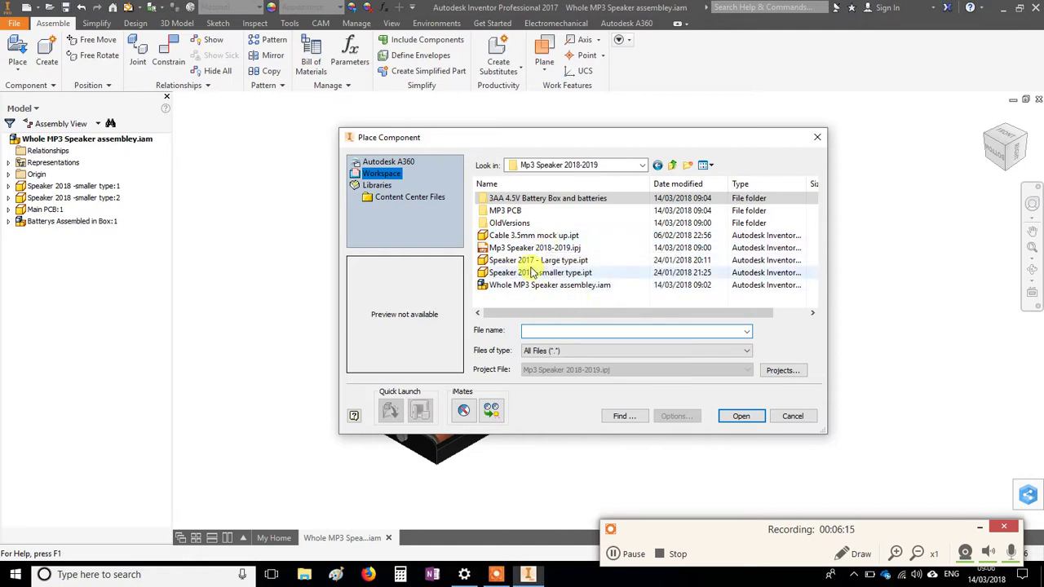
left_click_drag(560, 312, 522, 312)
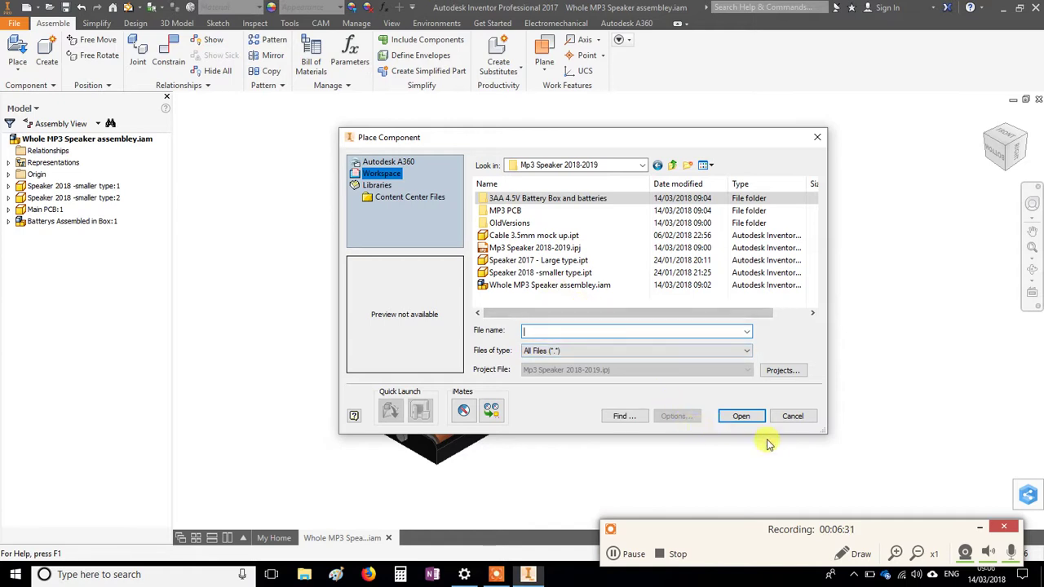
left_click(620, 558)
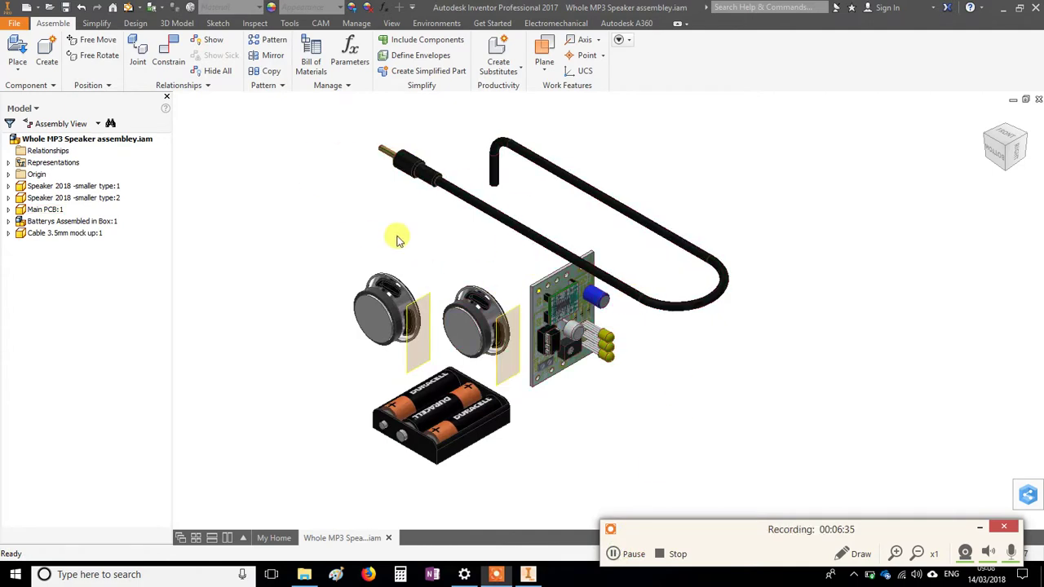
key("XF86MonBrightnessUp")
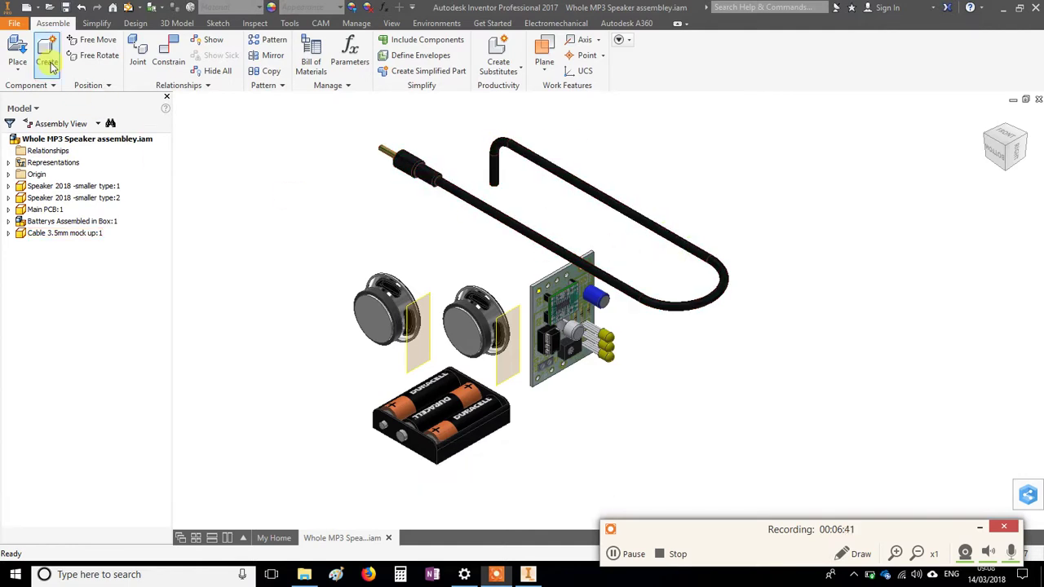
Step: Place one Power Switch.ipt above the first speaker and end the placement
left_click(17, 51)
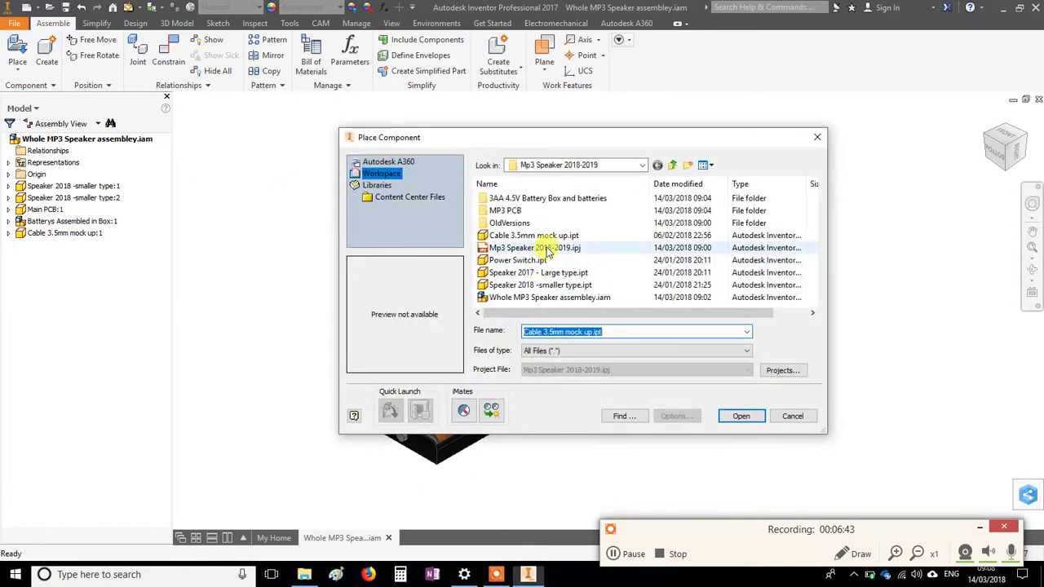
left_click(518, 259)
left_click(742, 417)
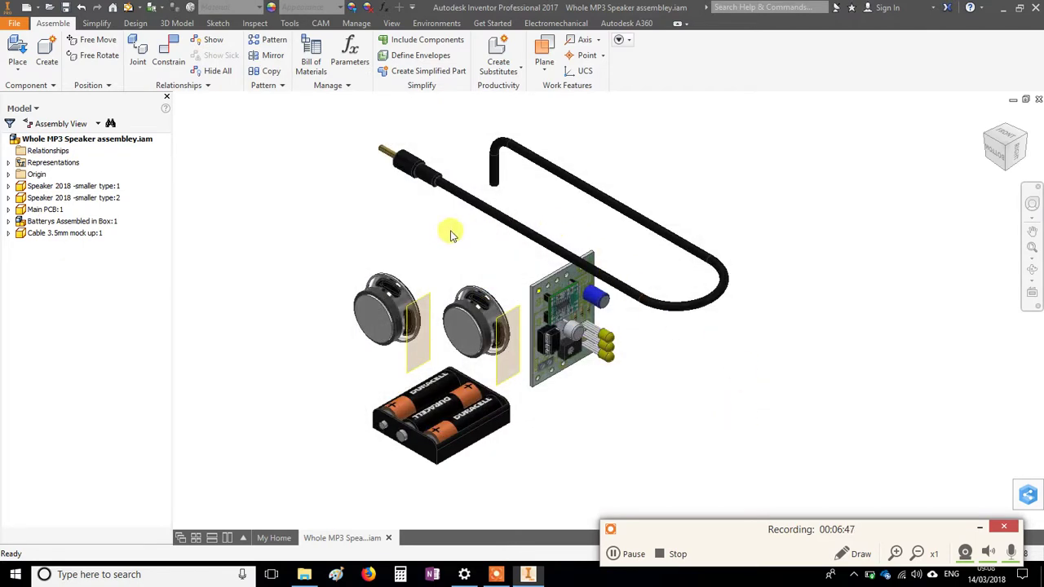
right_click(459, 238)
left_click(494, 248)
Step: Save the whole MP3 speaker assembly, leaving the battery box subassembly and battery part set to No
left_click_drag(566, 414, 663, 303)
left_click(94, 6)
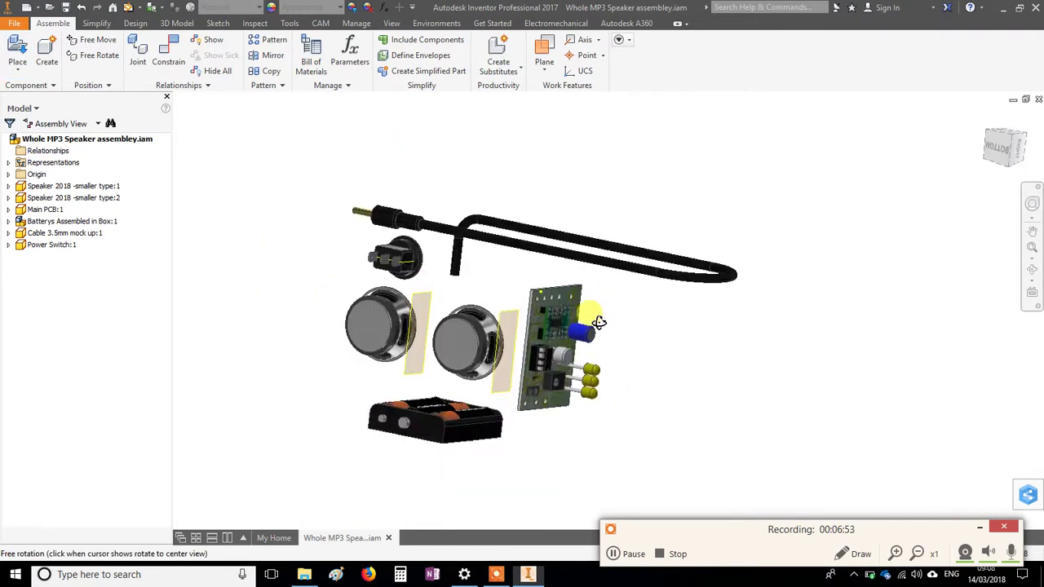
left_click(65, 8)
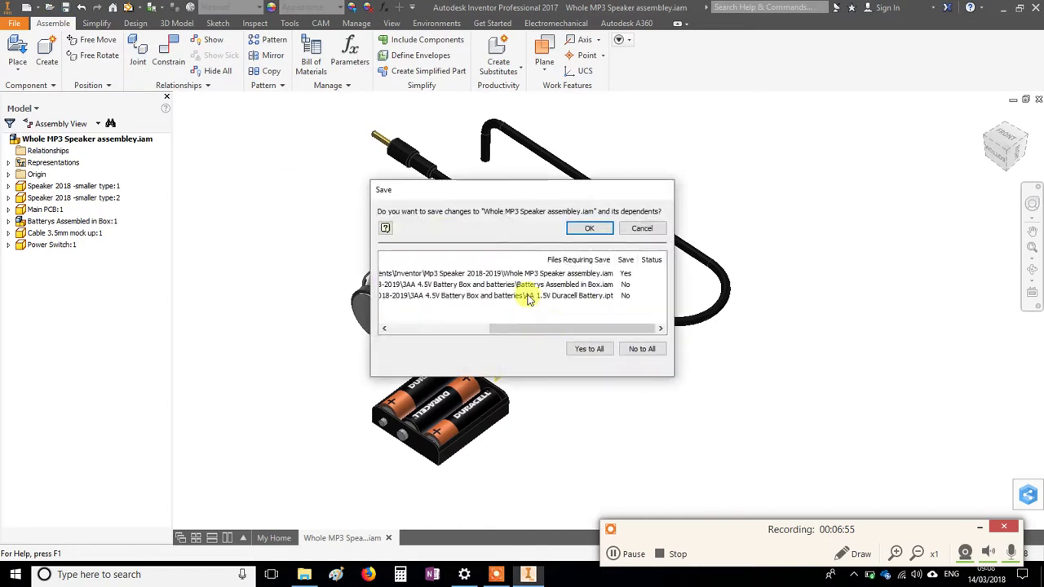
left_click(585, 228)
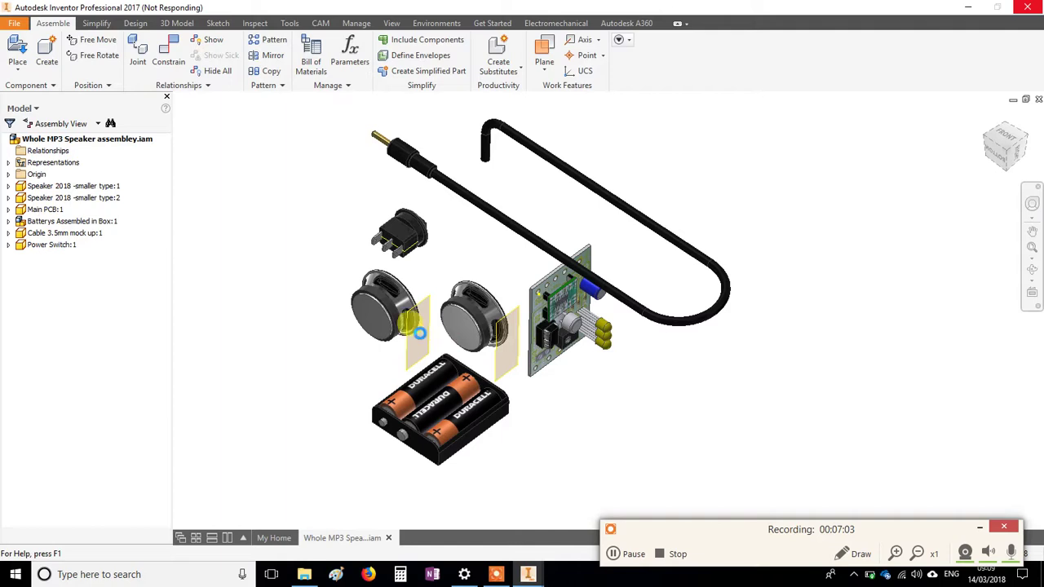
left_click(613, 554)
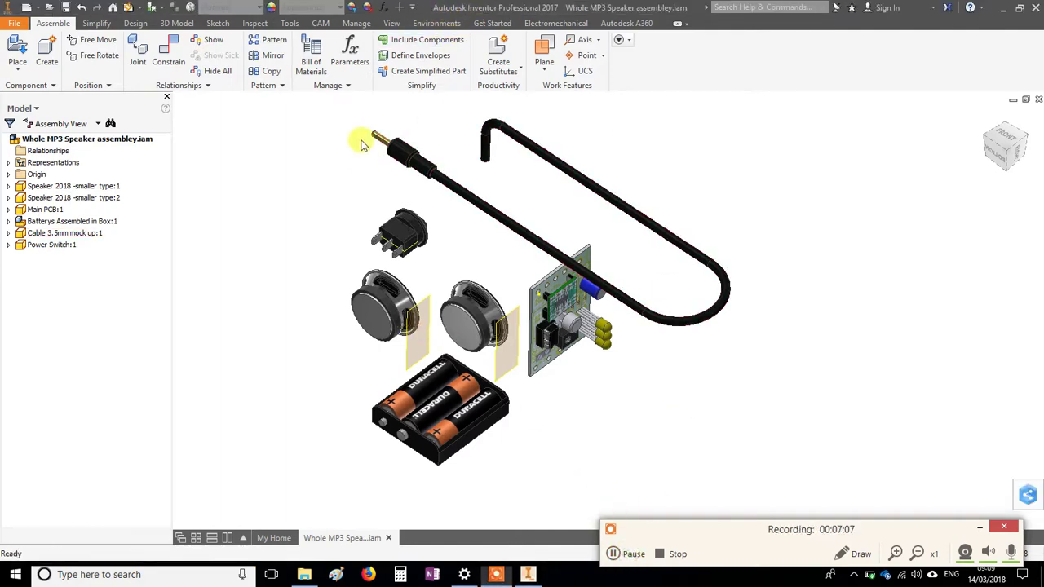
Step: Hide all work features in the assembly through the object visibility settings
left_click(391, 22)
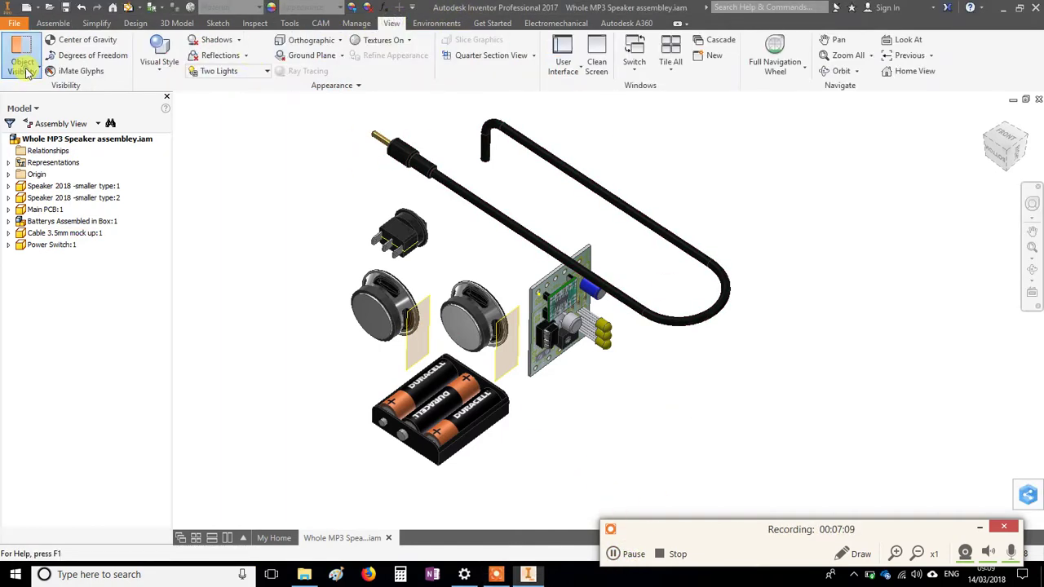
left_click(22, 65)
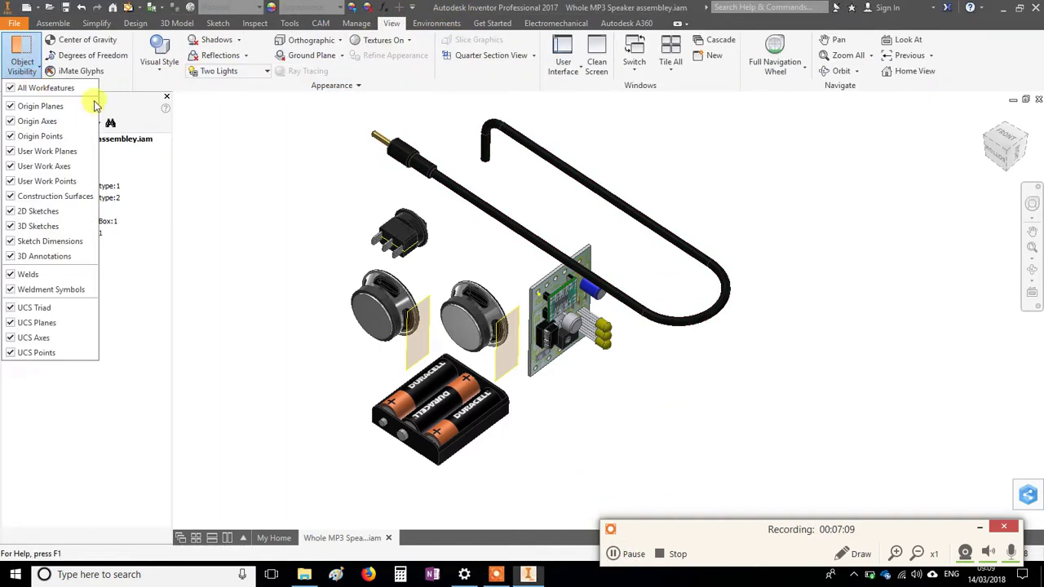
left_click(10, 88)
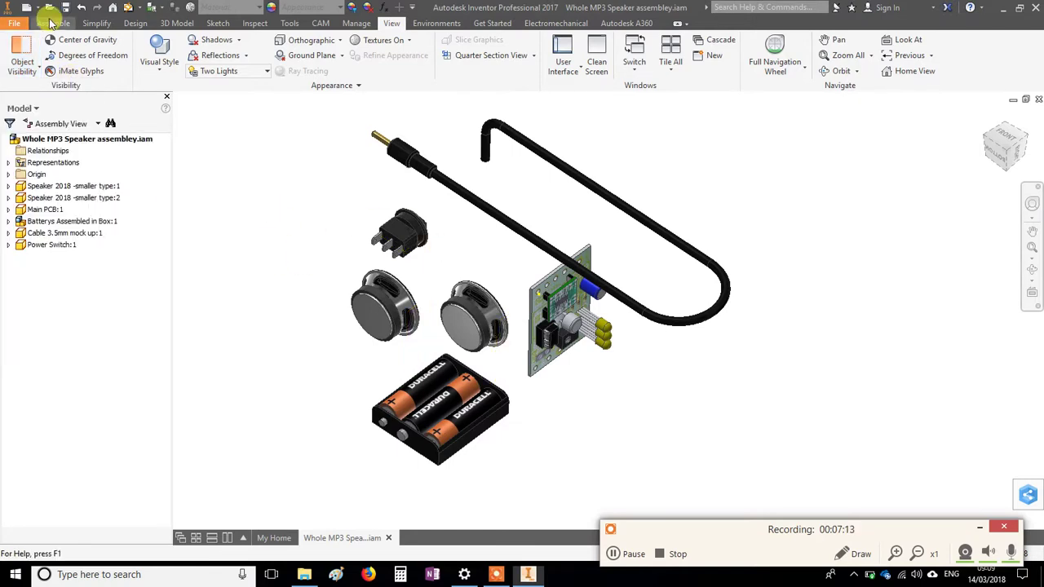